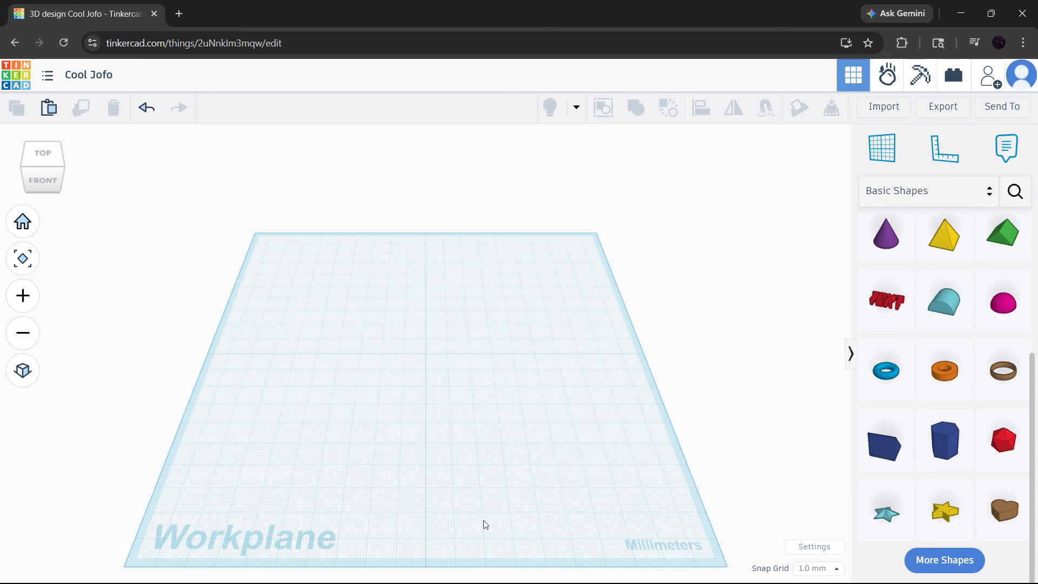
- Switch the shapes library to Shape Generators and list all of them instead of only the featured ones
{"action": "left_click", "coordinate": [958, 199]}
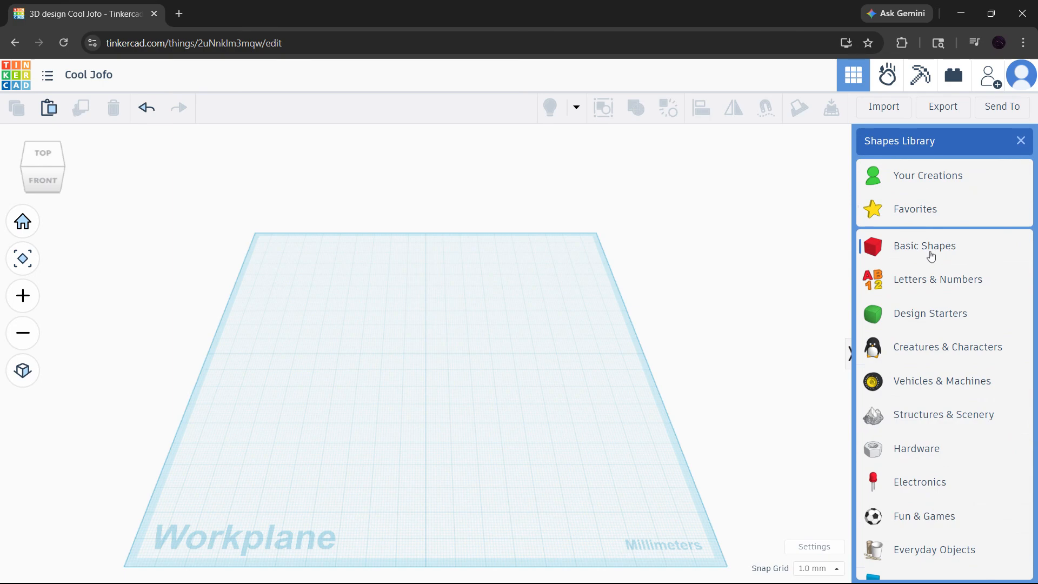
{"action": "scroll", "coordinate": [930, 257], "scroll_direction": "down", "scroll_amount": 2}
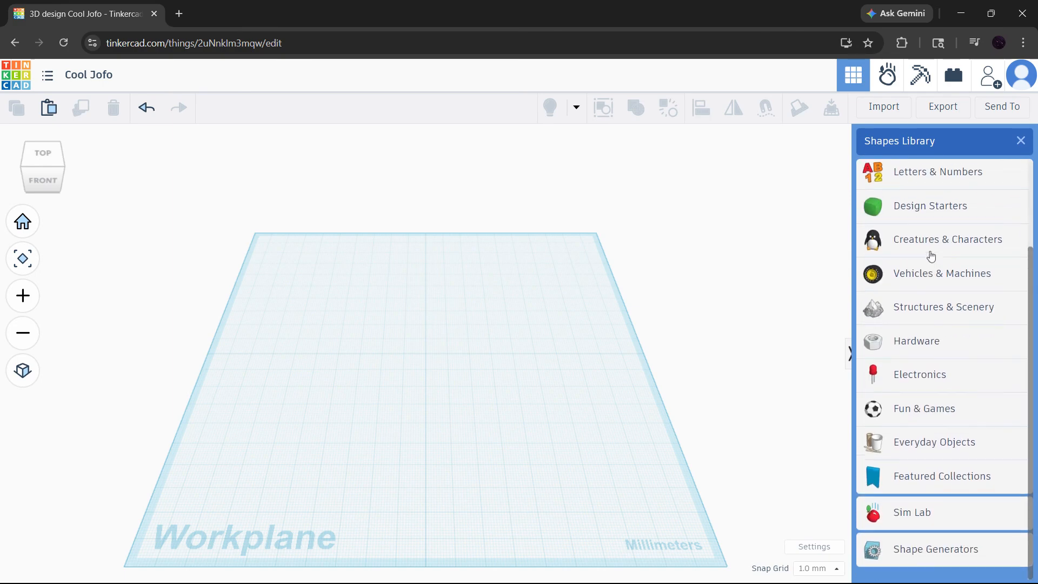
{"action": "left_click", "coordinate": [915, 563]}
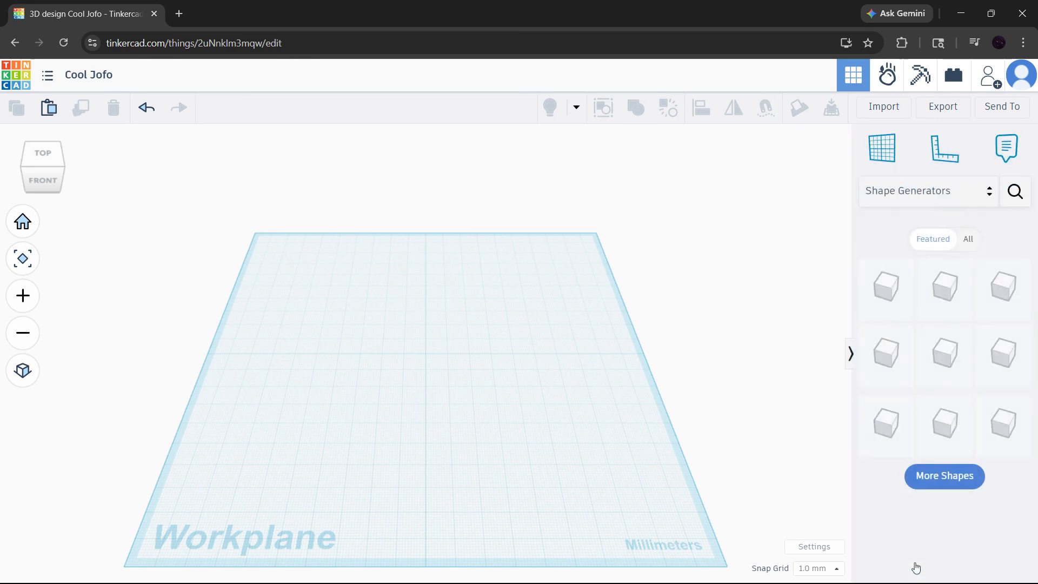
{"action": "left_click", "coordinate": [933, 480]}
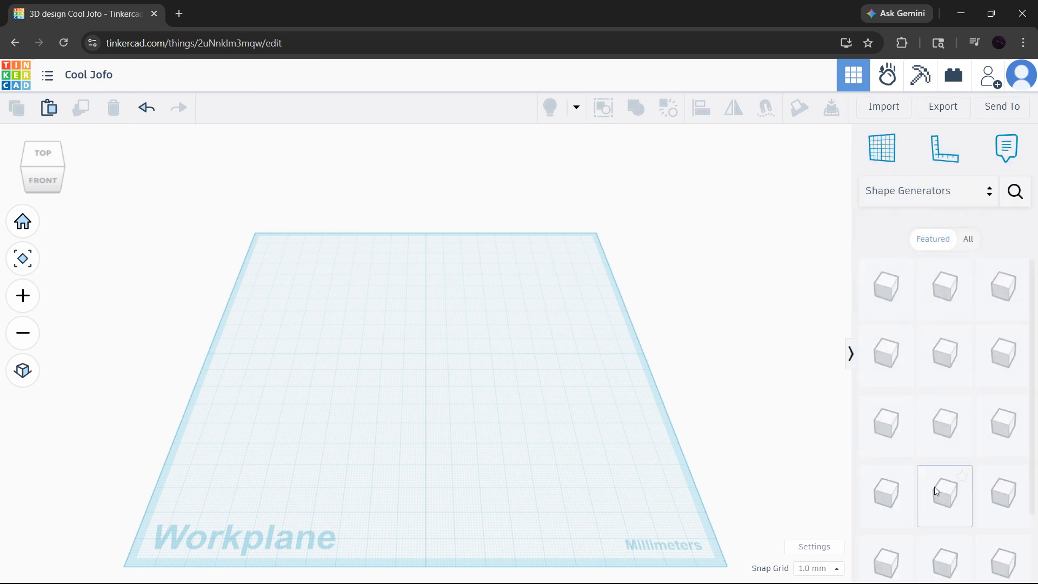
{"action": "left_click", "coordinate": [971, 244]}
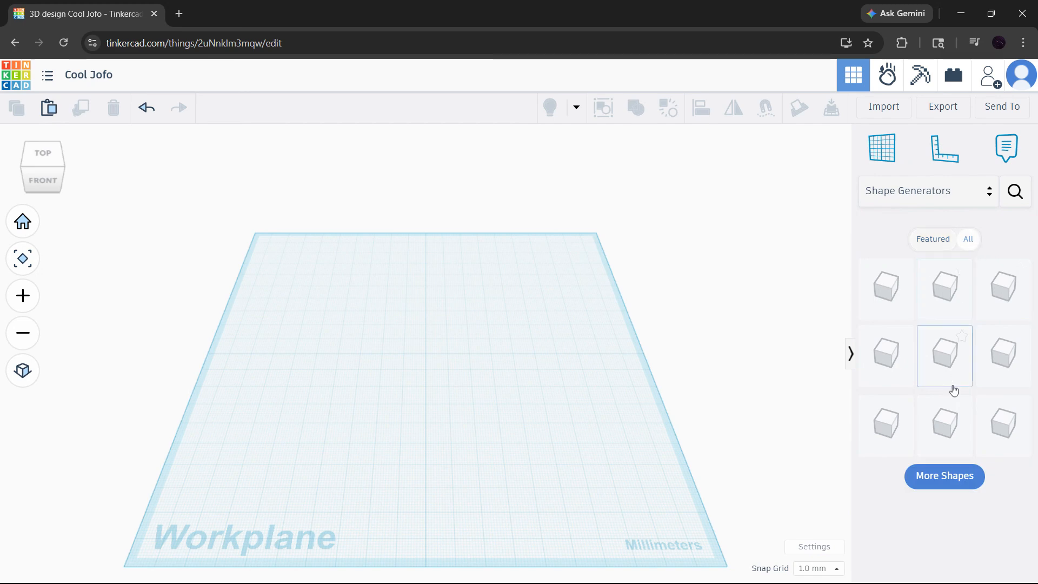
- Load more shape generators and place the grey UsefulGear at the centre of the workplane
{"action": "left_click", "coordinate": [944, 475]}
{"action": "scroll", "coordinate": [979, 350], "scroll_direction": "down", "scroll_amount": 3}
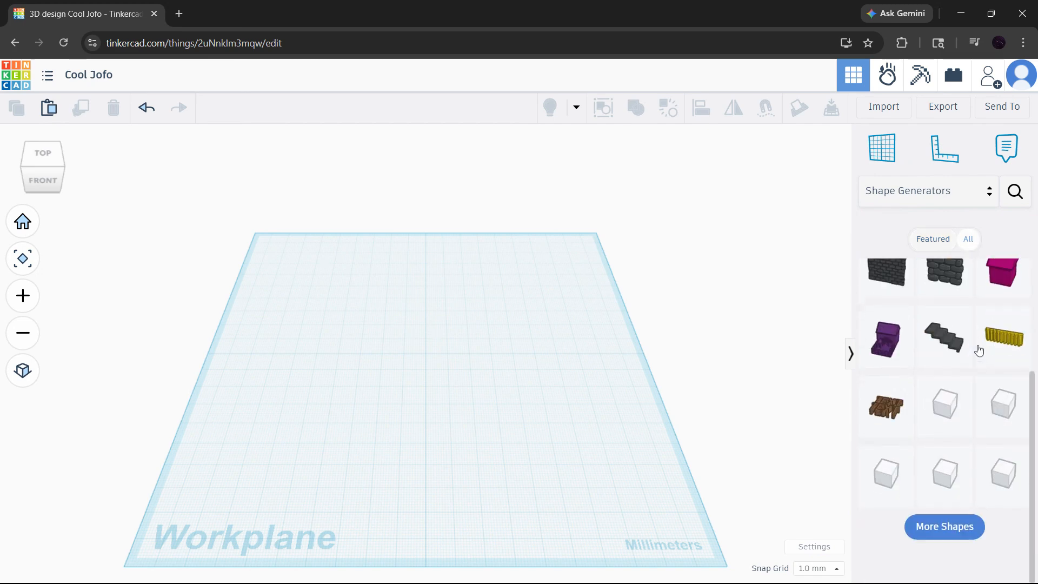
{"action": "left_click", "coordinate": [967, 554]}
{"action": "scroll", "coordinate": [972, 503], "scroll_direction": "down", "scroll_amount": 4}
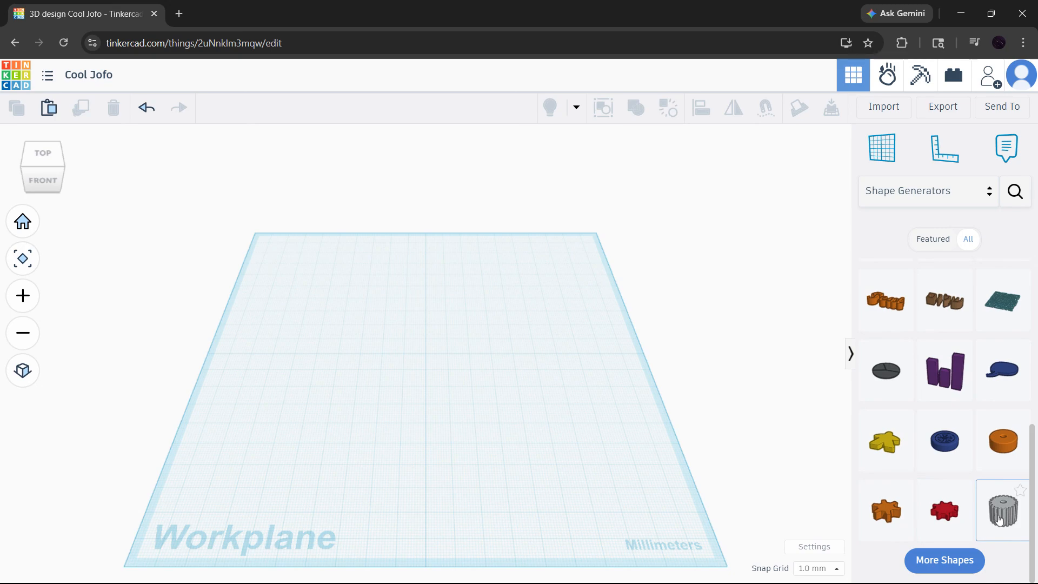
{"action": "left_click_drag", "start_coordinate": [999, 520], "coordinate": [427, 354]}
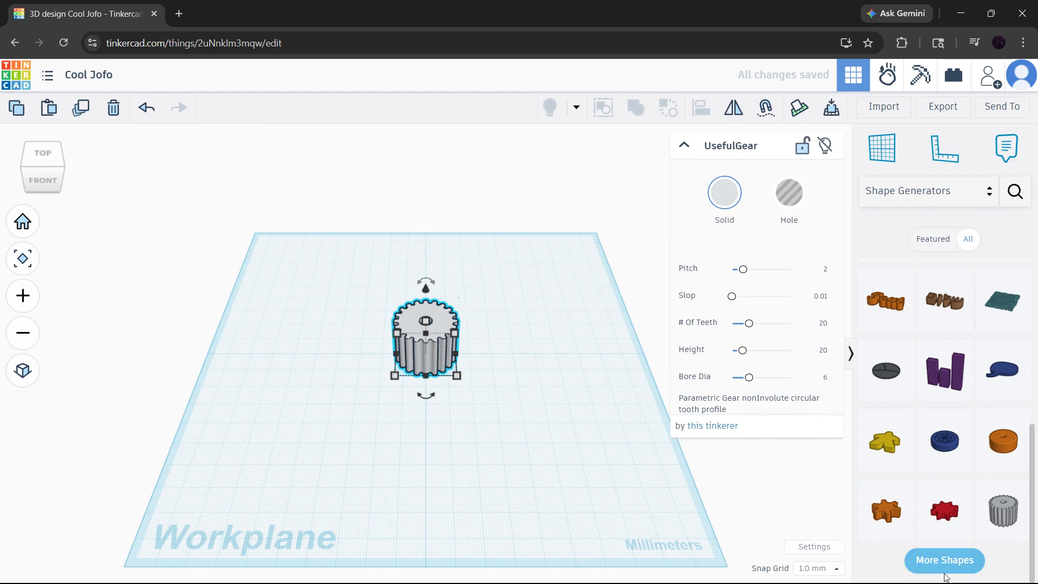
- Place the blue Metric gear generator directly in front of the grey gear on the workplane
{"action": "scroll", "coordinate": [943, 527], "scroll_direction": "down", "scroll_amount": 5}
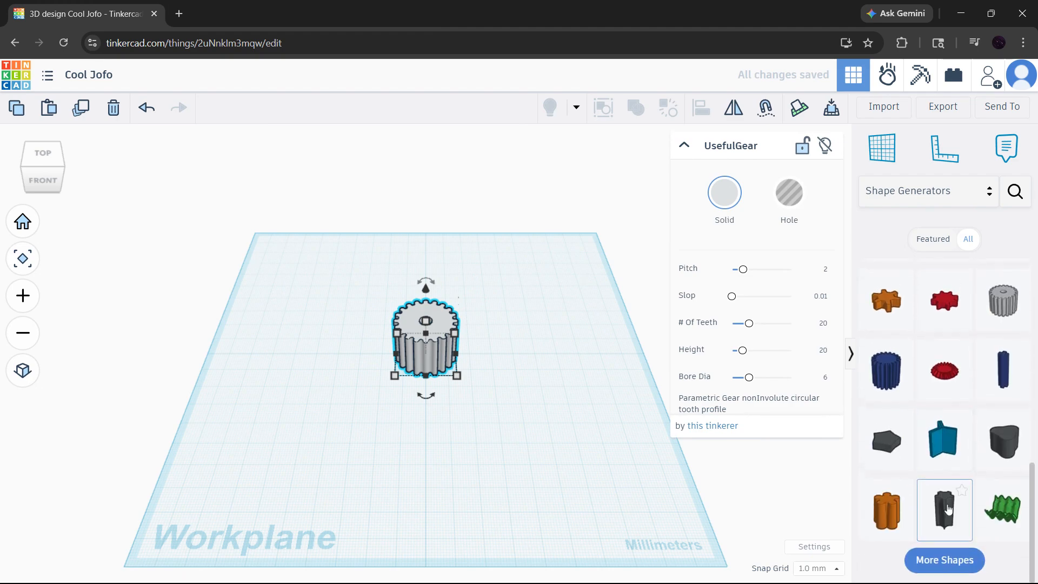
{"action": "left_click", "coordinate": [892, 386]}
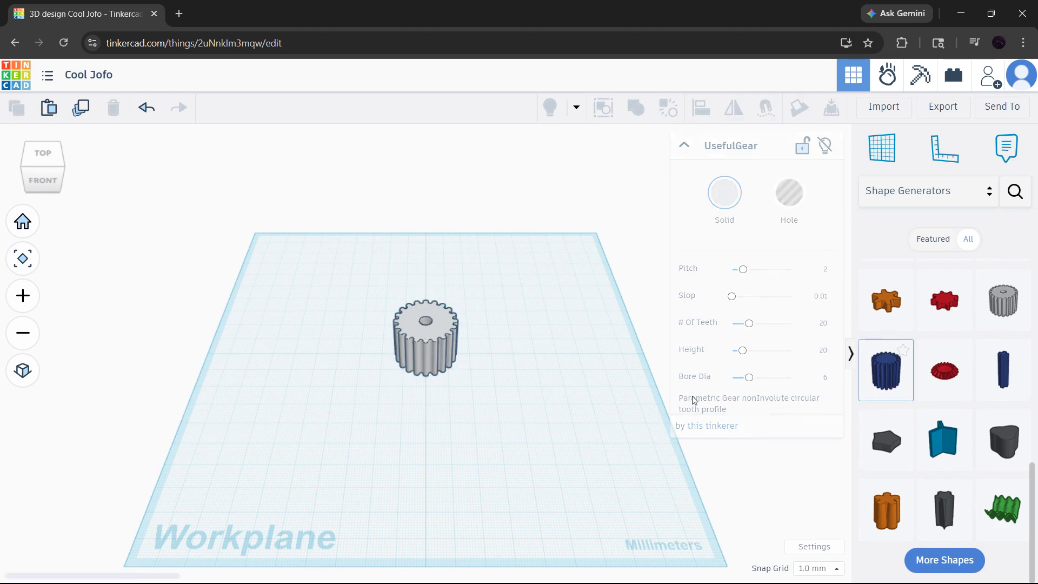
{"action": "left_click", "coordinate": [426, 429]}
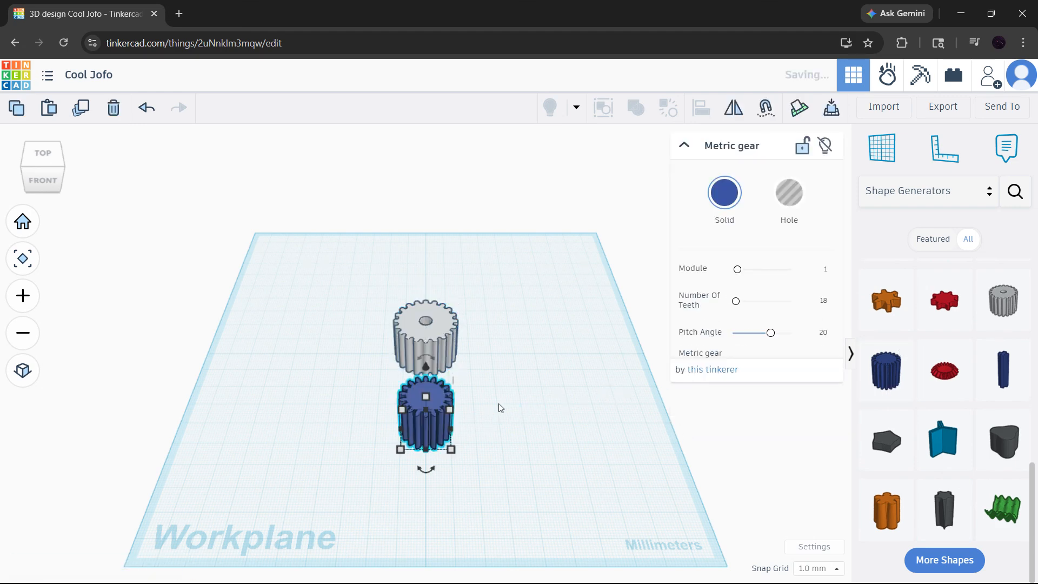
- Raise the blue gear's number of teeth to 77, and reduce it to 17
{"action": "scroll", "coordinate": [453, 408], "scroll_direction": "up", "scroll_amount": 2}
{"action": "scroll", "coordinate": [453, 409], "scroll_direction": "up", "scroll_amount": 3}
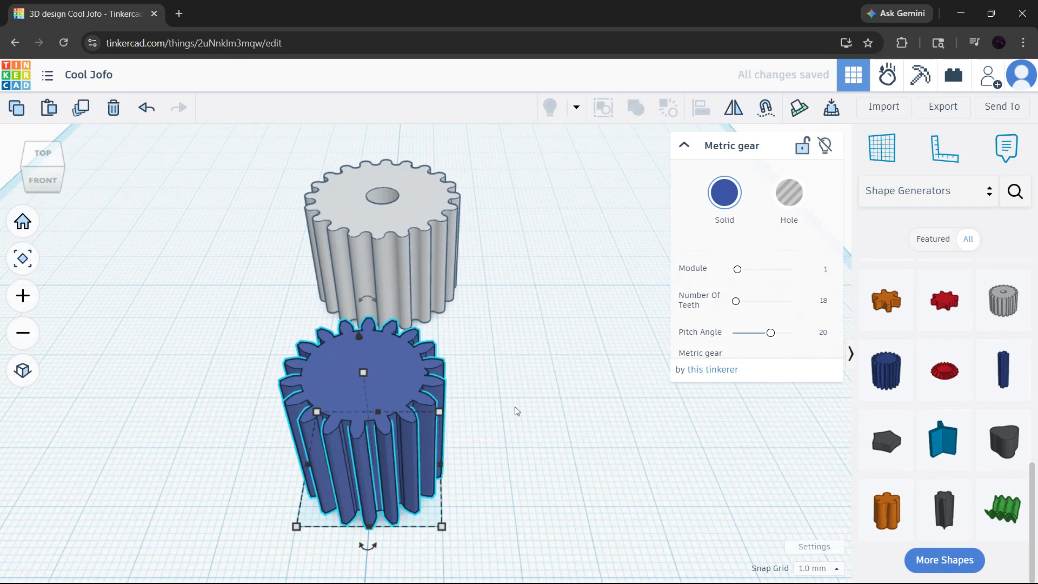
{"action": "scroll", "coordinate": [516, 406], "scroll_direction": "up", "scroll_amount": 3}
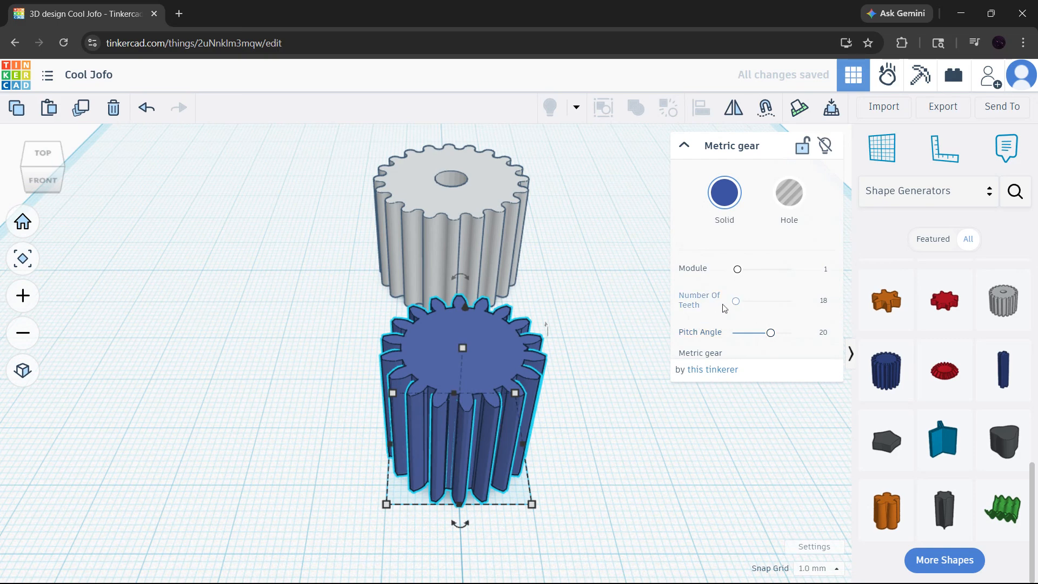
{"action": "left_click_drag", "start_coordinate": [736, 304], "coordinate": [754, 308]}
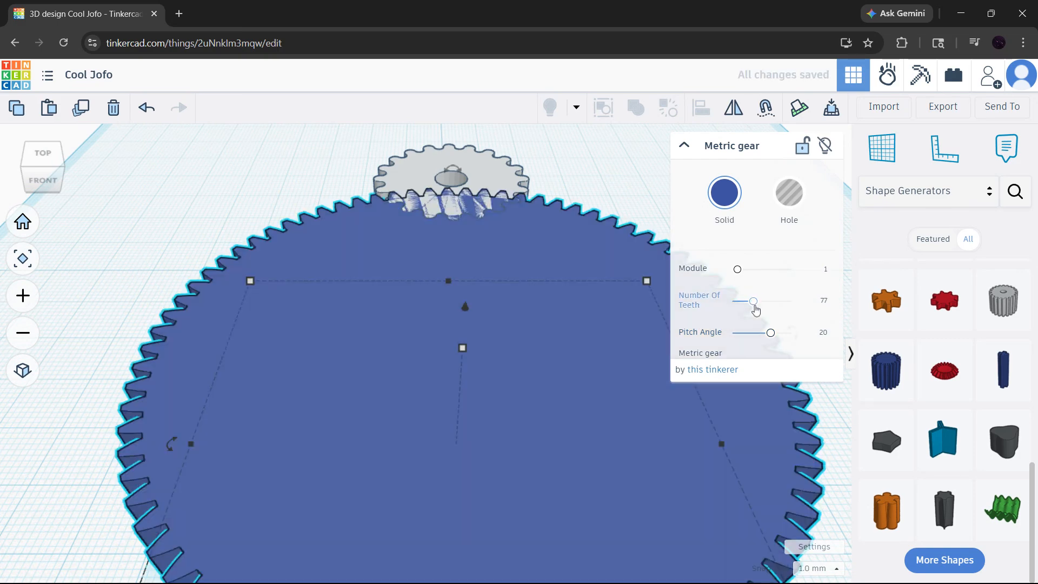
{"action": "scroll", "coordinate": [594, 386], "scroll_direction": "down", "scroll_amount": 5}
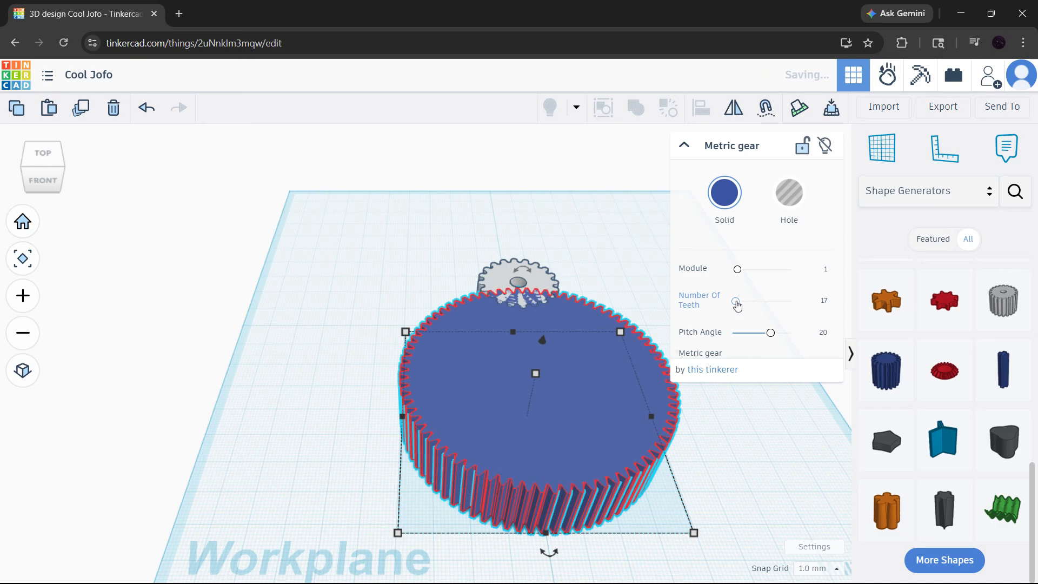
{"action": "scroll", "coordinate": [550, 327], "scroll_direction": "up", "scroll_amount": 5}
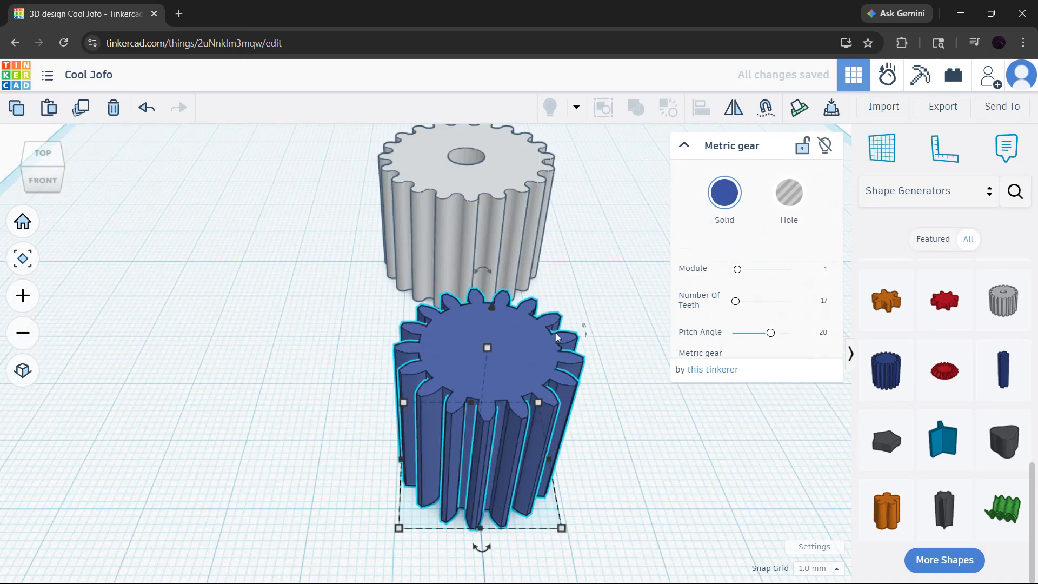
- Try pitch angles of 27 and 30 on the blue gear, and set it to 8
{"action": "scroll", "coordinate": [590, 390], "scroll_direction": "down", "scroll_amount": 2}
{"action": "mouse_move", "coordinate": [591, 392]}
{"action": "right_mouse_down"}
{"action": "mouse_move", "coordinate": [561, 379]}
{"action": "mouse_move", "coordinate": [580, 384]}
{"action": "right_mouse_up"}
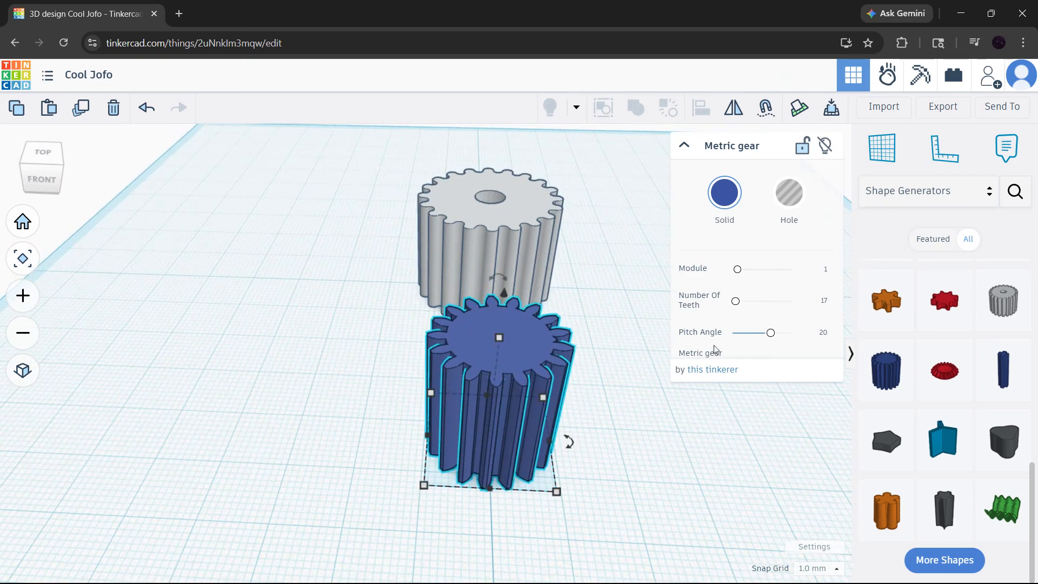
{"action": "left_click_drag", "start_coordinate": [770, 332], "coordinate": [783, 333]}
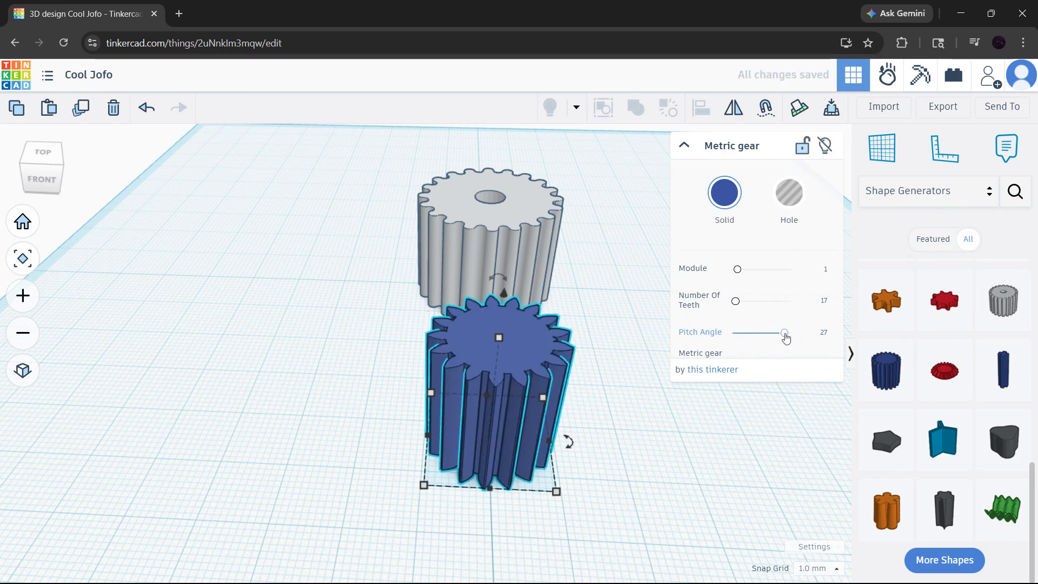
{"action": "left_click_drag", "start_coordinate": [783, 333], "coordinate": [790, 332]}
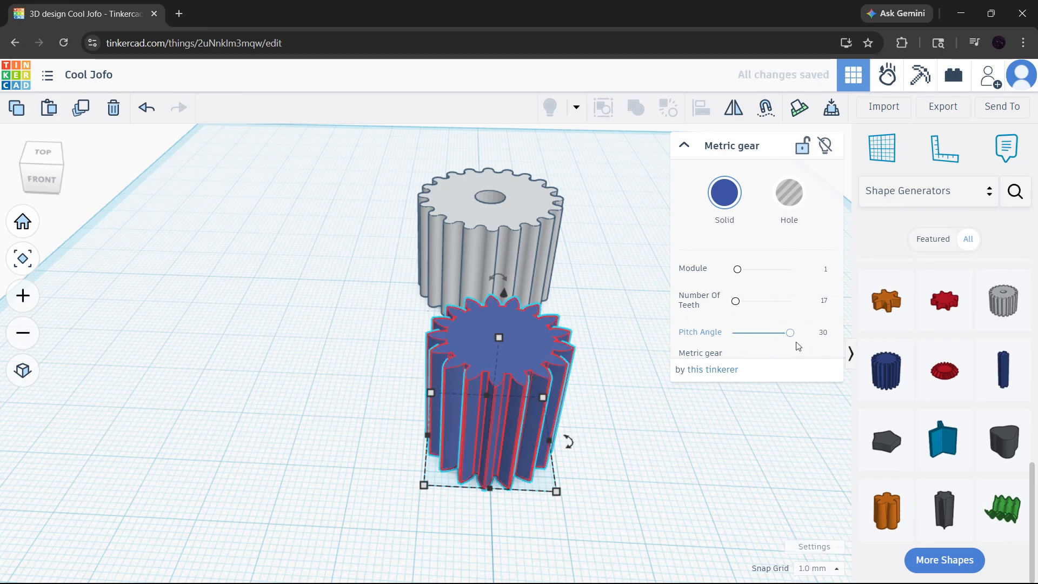
{"action": "left_click", "coordinate": [747, 333]}
- Turn the blue gear into a hole and back into a solid, keeping its blue colour
{"action": "left_click", "coordinate": [790, 200]}
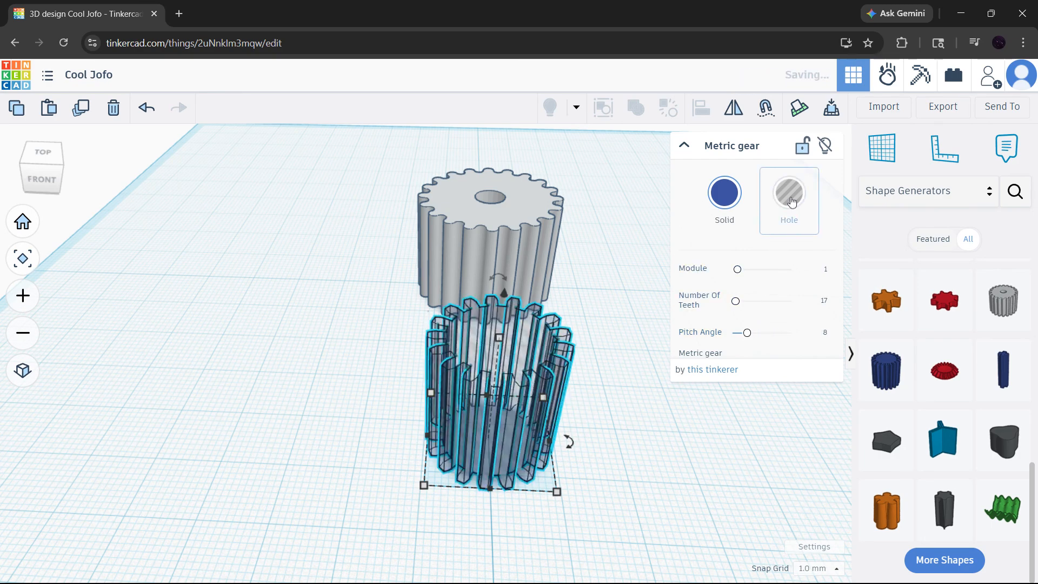
{"action": "left_click", "coordinate": [724, 193]}
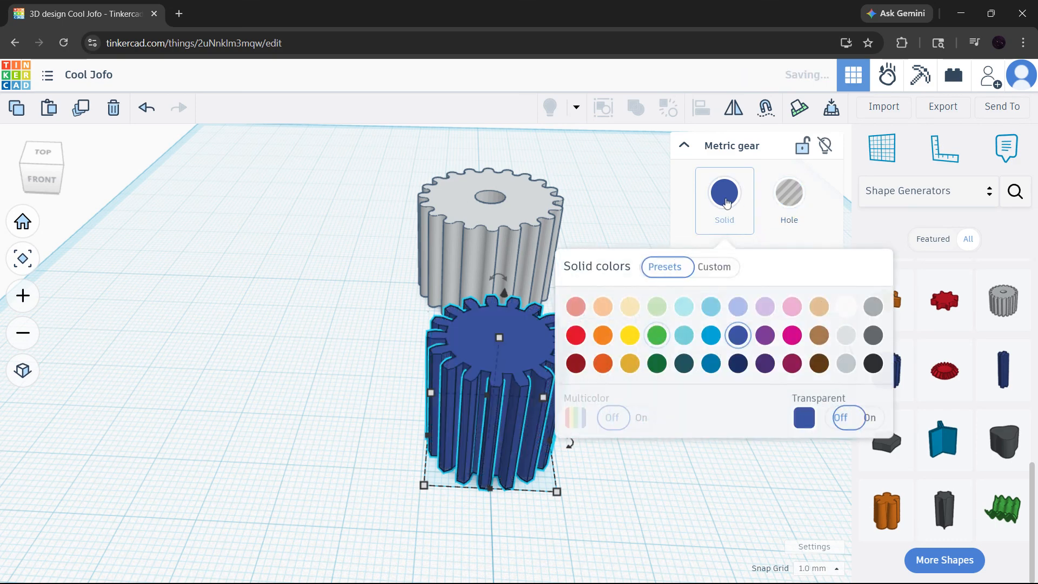
{"action": "left_click", "coordinate": [562, 201]}
- Enlarge the grey gear's bore diameter to about 11.61 and focus the view on that gear
{"action": "left_click", "coordinate": [553, 218]}
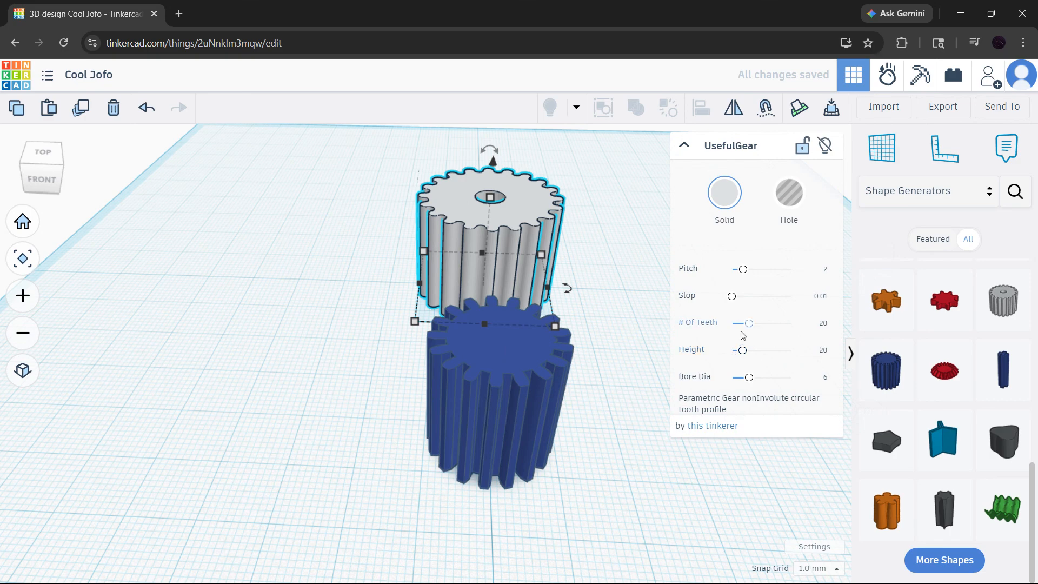
{"action": "left_click_drag", "start_coordinate": [749, 377], "coordinate": [765, 377]}
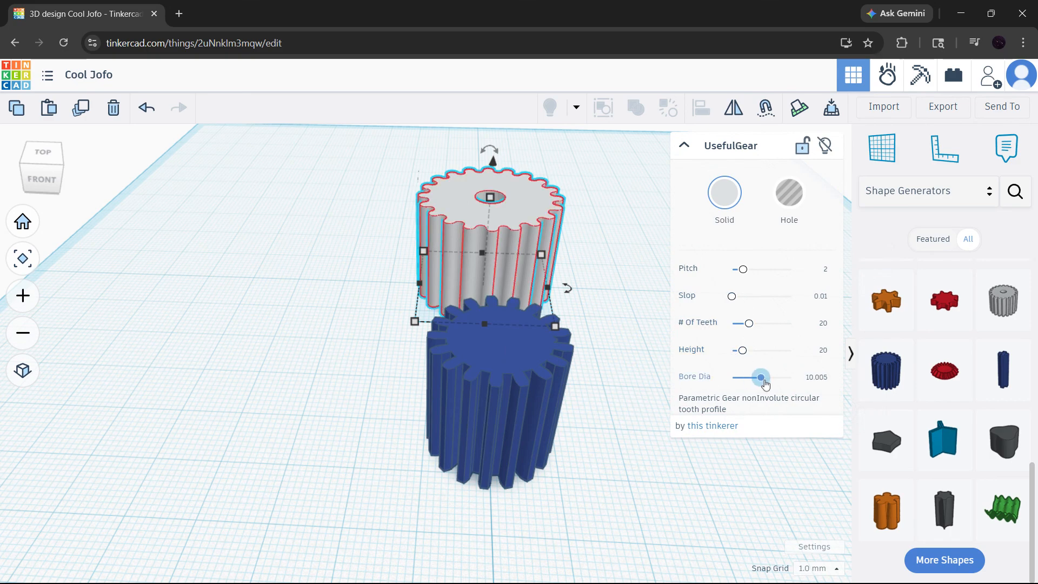
{"action": "key", "text": "f"}
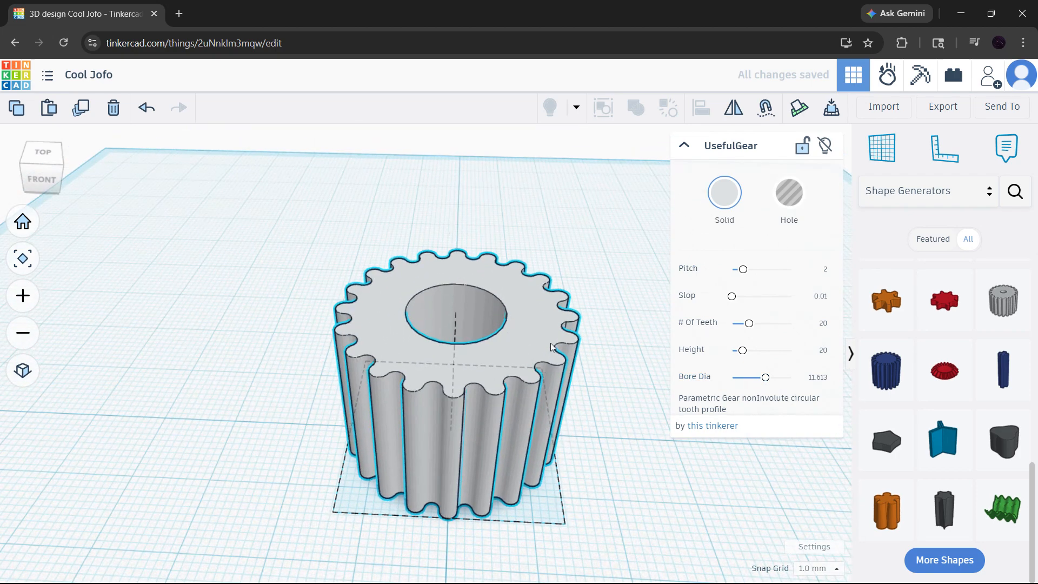
- Try a height of about 79.5 on the grey gear, and reduce it to about 7.83
{"action": "mouse_move", "coordinate": [552, 348]}
{"action": "right_mouse_down"}
{"action": "mouse_move", "coordinate": [556, 324]}
{"action": "mouse_move", "coordinate": [572, 345]}
{"action": "right_mouse_up"}
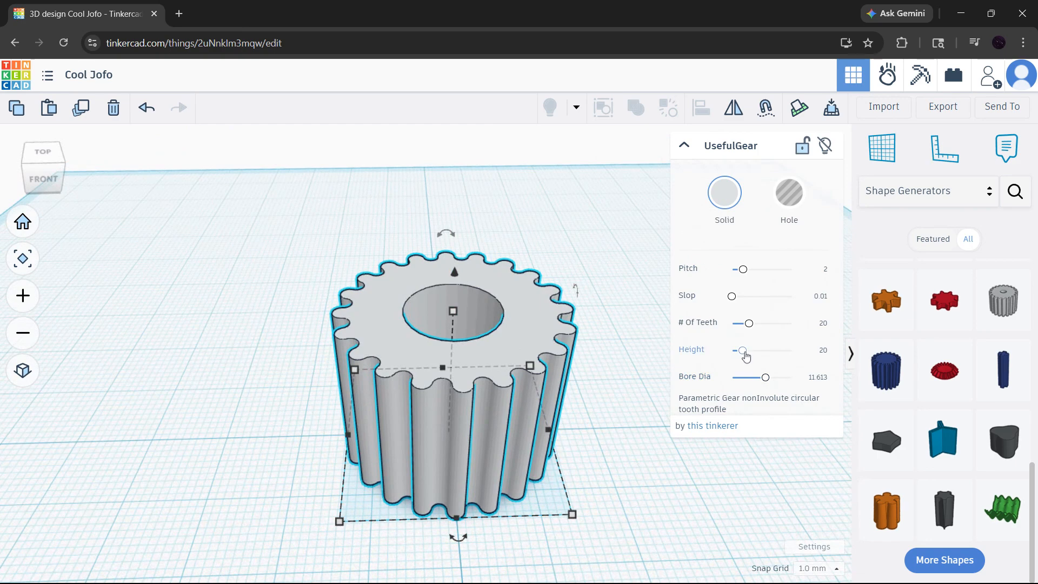
{"action": "left_click_drag", "start_coordinate": [742, 350], "coordinate": [764, 358]}
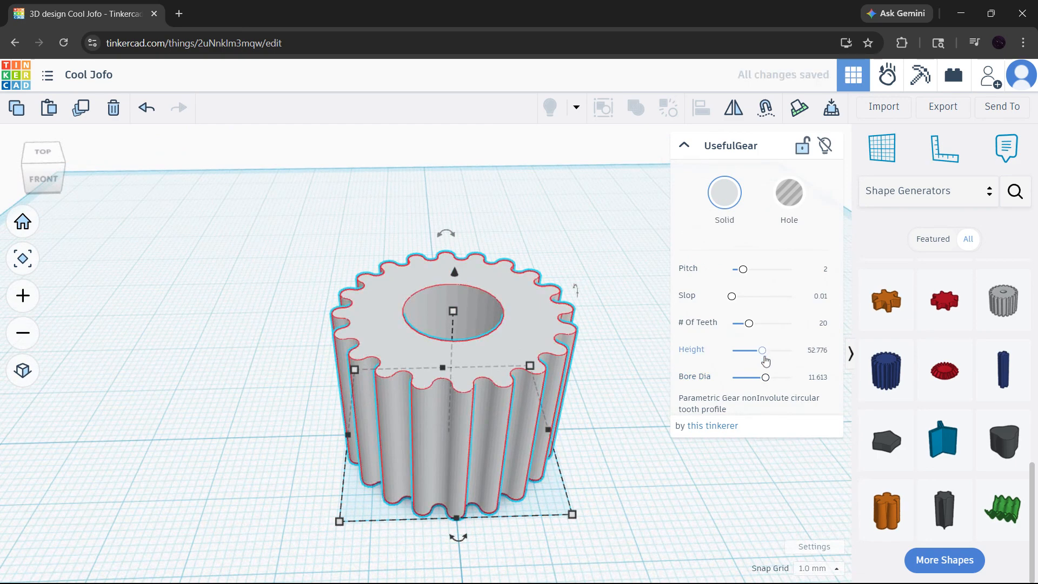
{"action": "left_click", "coordinate": [777, 351]}
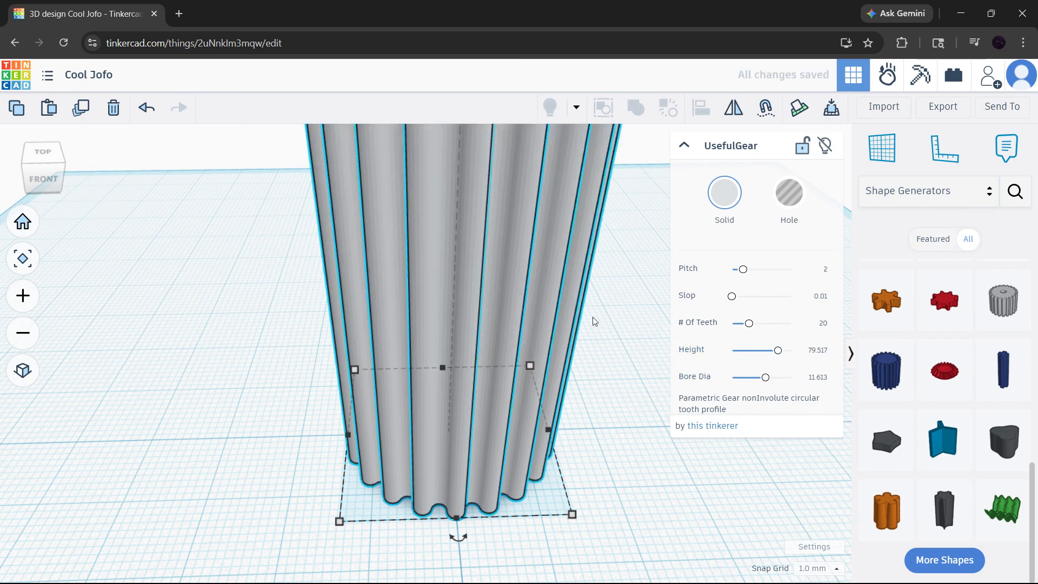
{"action": "left_click", "coordinate": [736, 354]}
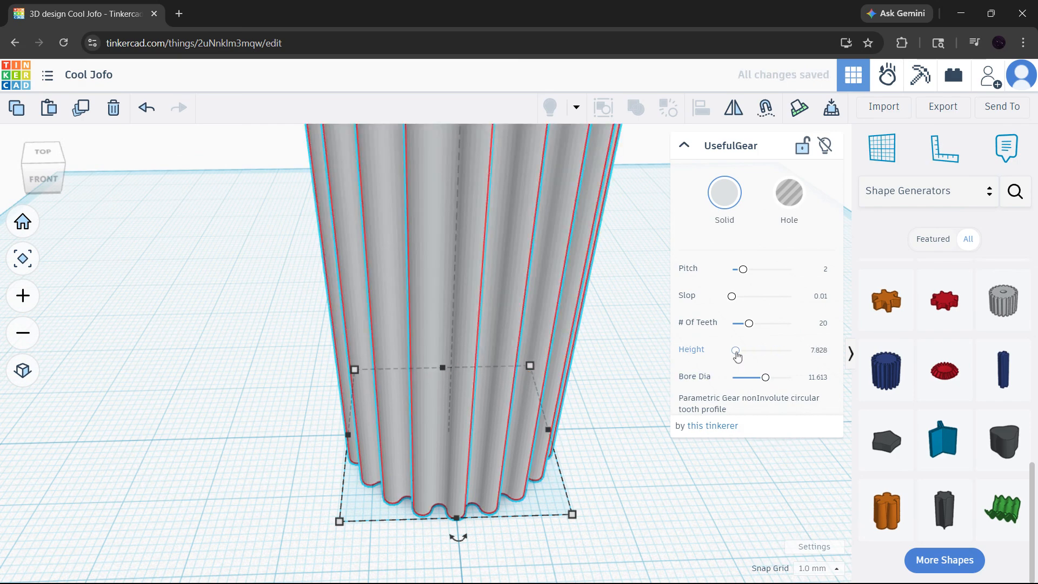
{"action": "left_click", "coordinate": [617, 403]}
{"action": "left_click", "coordinate": [518, 404]}
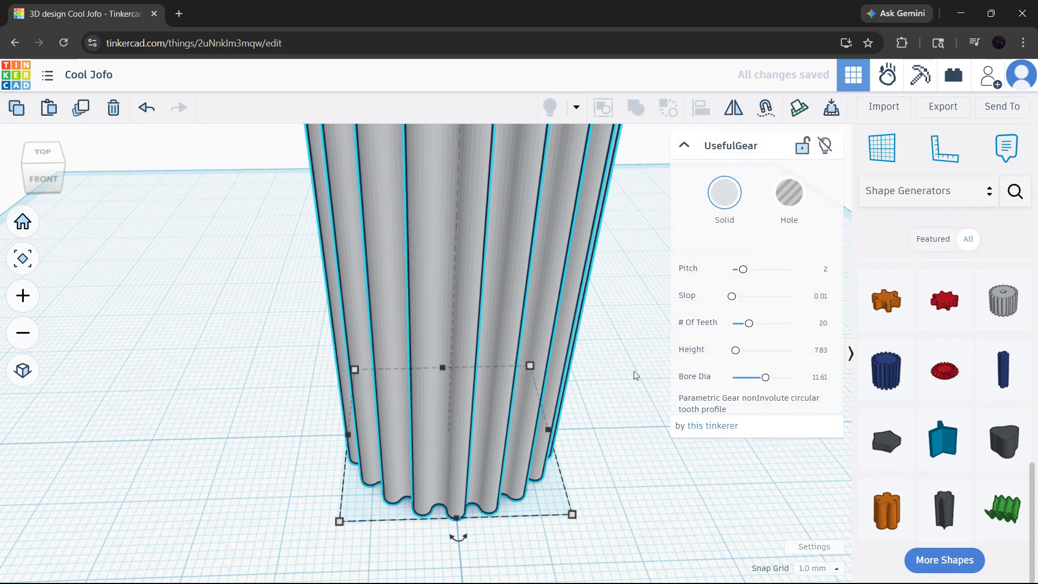
{"action": "left_click", "coordinate": [736, 354]}
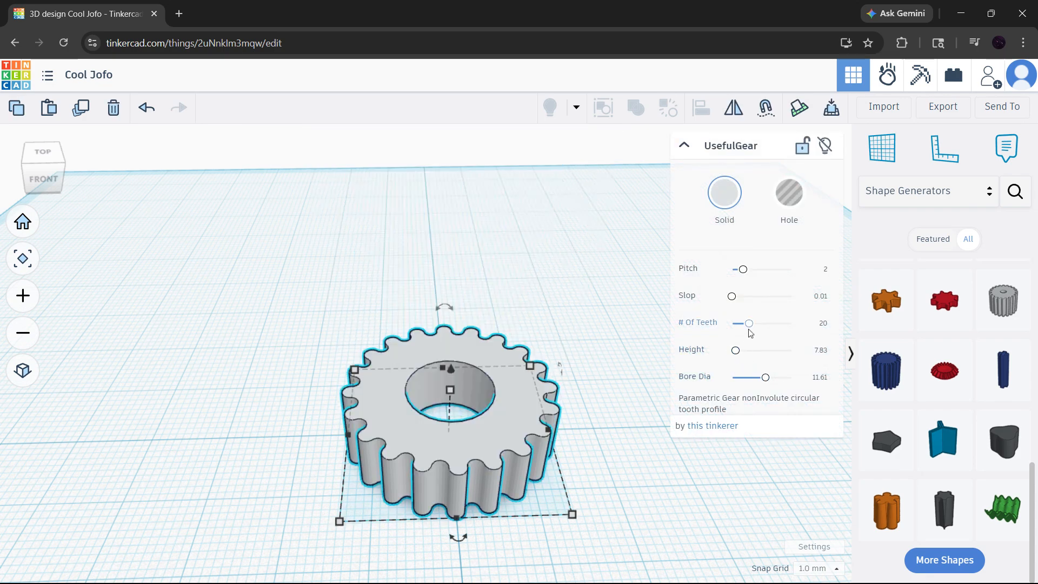
- Increase the grey gear's number of teeth to about 36 and deselect it
{"action": "left_click_drag", "start_coordinate": [760, 329], "coordinate": [767, 329]}
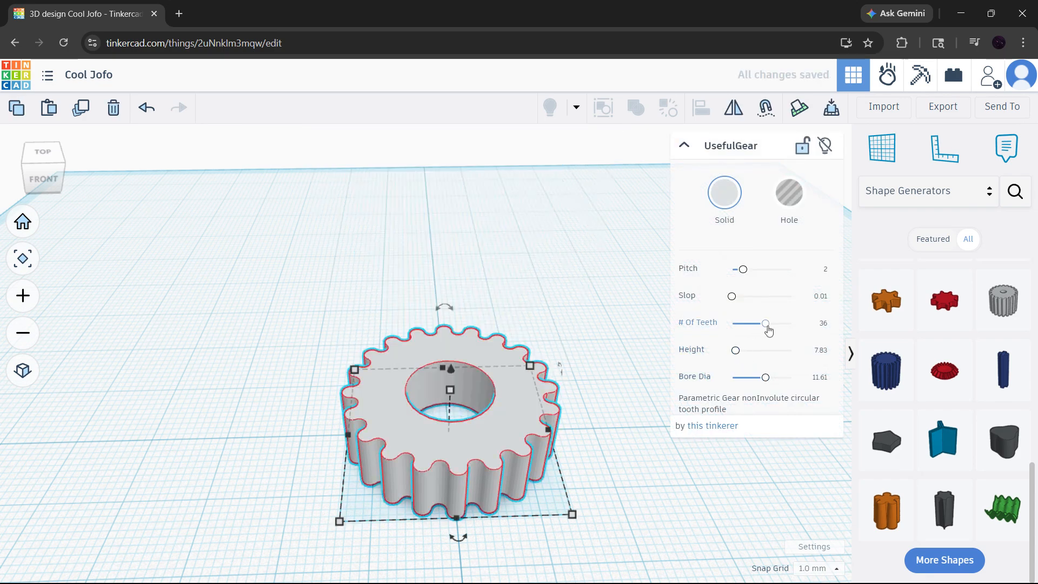
{"action": "left_click", "coordinate": [592, 367]}
{"action": "scroll", "coordinate": [589, 438], "scroll_direction": "down", "scroll_amount": 4}
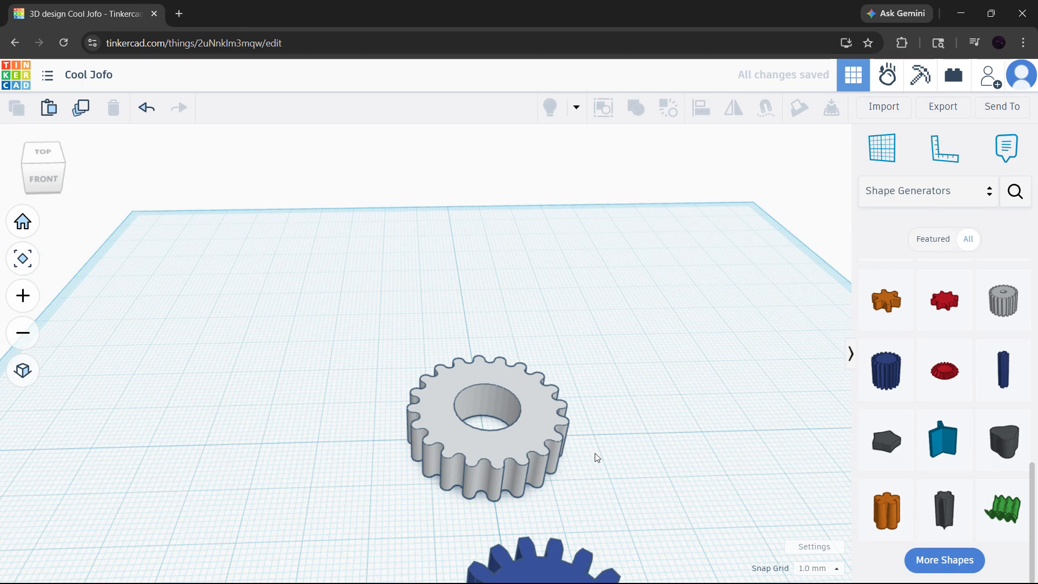
{"action": "scroll", "coordinate": [666, 476], "scroll_direction": "down", "scroll_amount": 3}
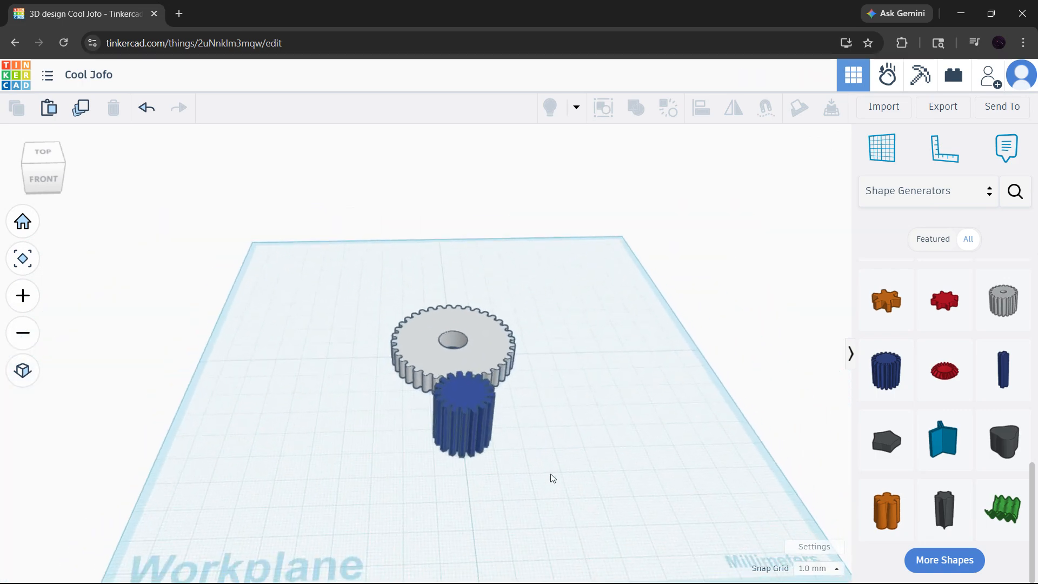
- Delete both gears from the workplane and restore the home view
{"action": "left_click_drag", "start_coordinate": [550, 474], "coordinate": [357, 274]}
{"action": "key", "text": "Delete"}
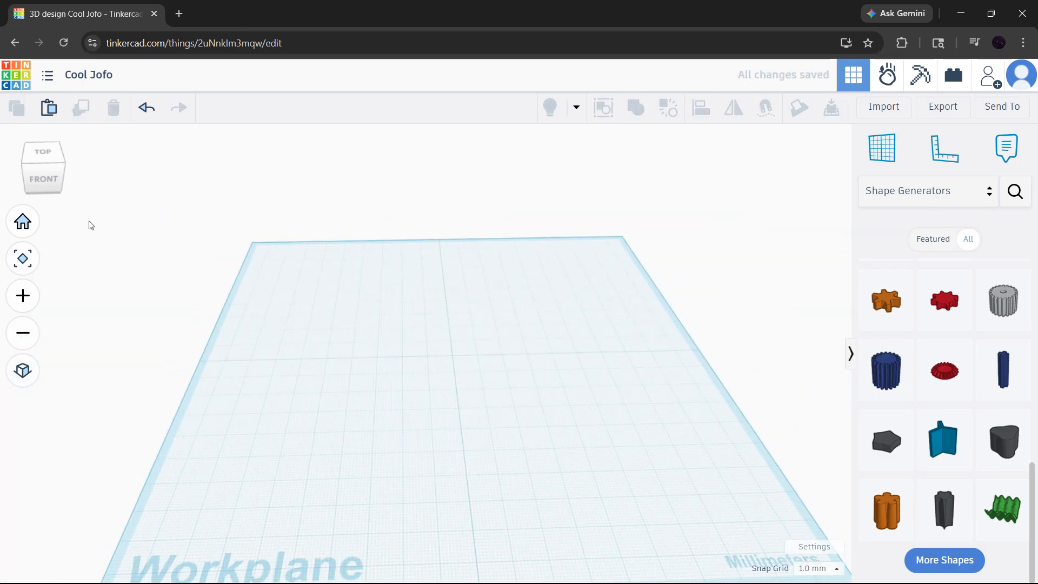
{"action": "left_click", "coordinate": [23, 221]}
- Switch the shapes library back to Basic Shapes
{"action": "scroll", "coordinate": [943, 405], "scroll_direction": "up", "scroll_amount": 5}
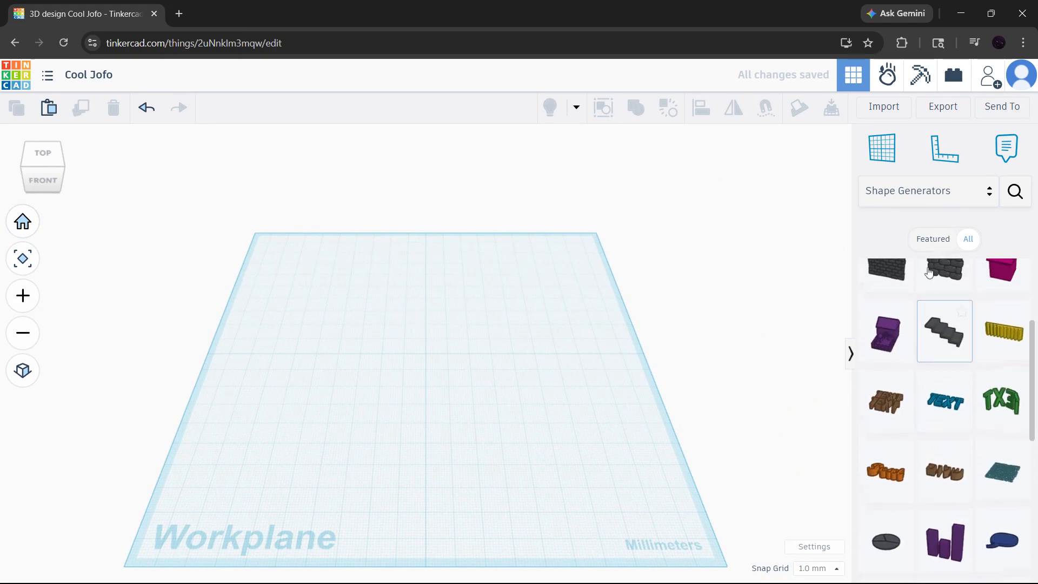
{"action": "left_click", "coordinate": [922, 191]}
{"action": "scroll", "coordinate": [923, 221], "scroll_direction": "up", "scroll_amount": 2}
{"action": "left_click", "coordinate": [919, 240]}
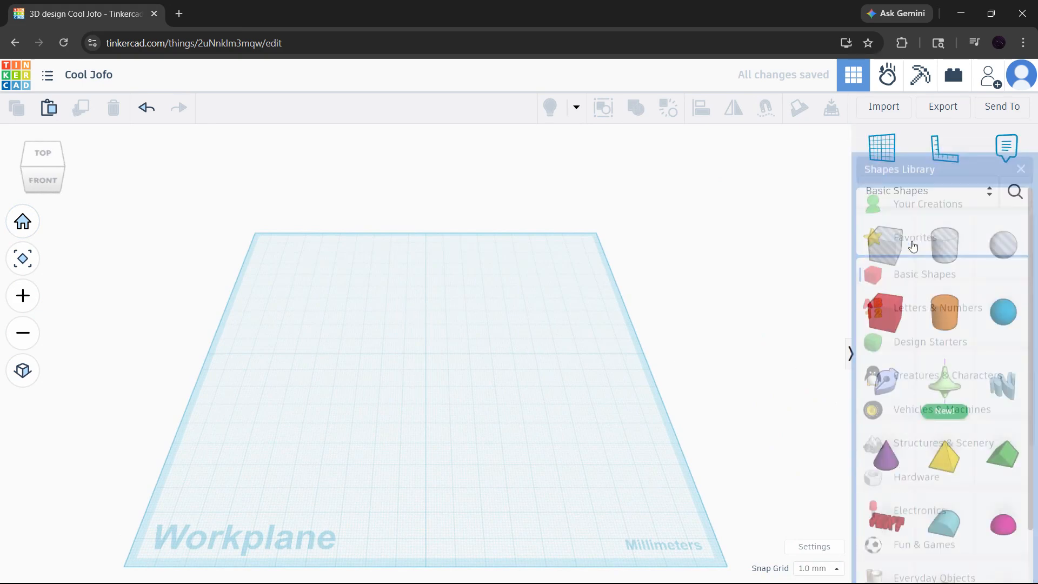
- Add a cylinder at the centre of the workplane and enlarge its base to about 58 by 52 mm
{"action": "left_click_drag", "start_coordinate": [944, 312], "coordinate": [427, 350]}
{"action": "scroll", "coordinate": [427, 350], "scroll_direction": "up", "scroll_amount": 5}
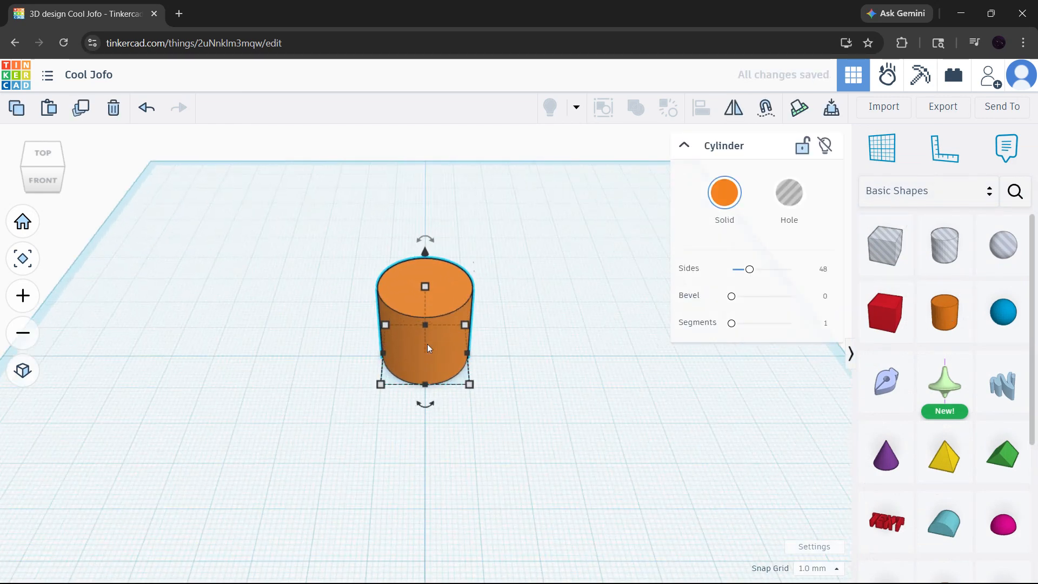
{"action": "mouse_move", "coordinate": [426, 223]}
{"action": "left_mouse_down"}
{"action": "mouse_move", "coordinate": [427, 269]}
{"action": "mouse_move", "coordinate": [435, 222]}
{"action": "left_mouse_up"}
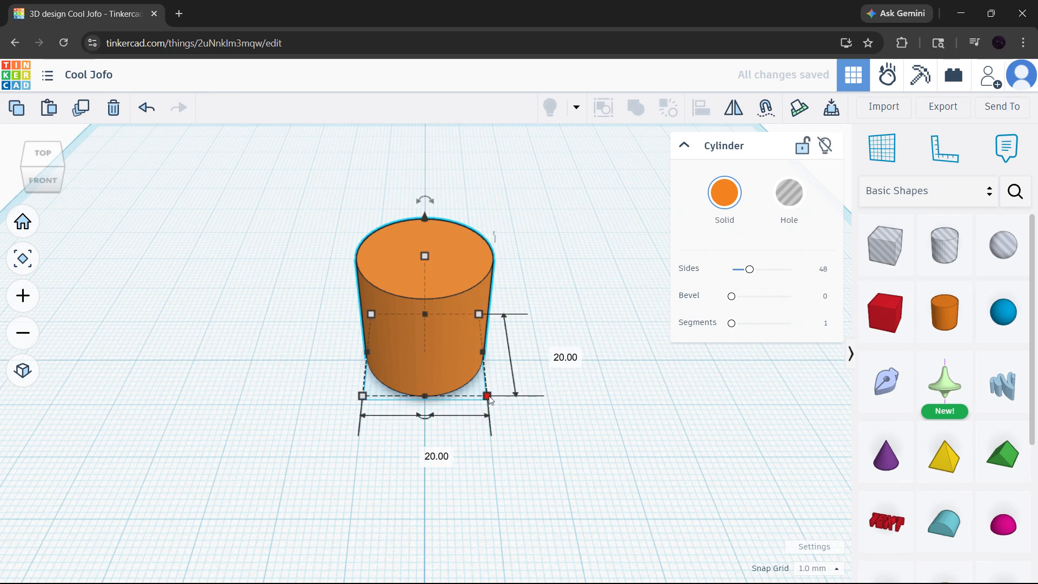
{"action": "left_click_drag", "start_coordinate": [489, 398], "coordinate": [634, 482]}
{"action": "scroll", "coordinate": [643, 406], "scroll_direction": "down", "scroll_amount": 2}
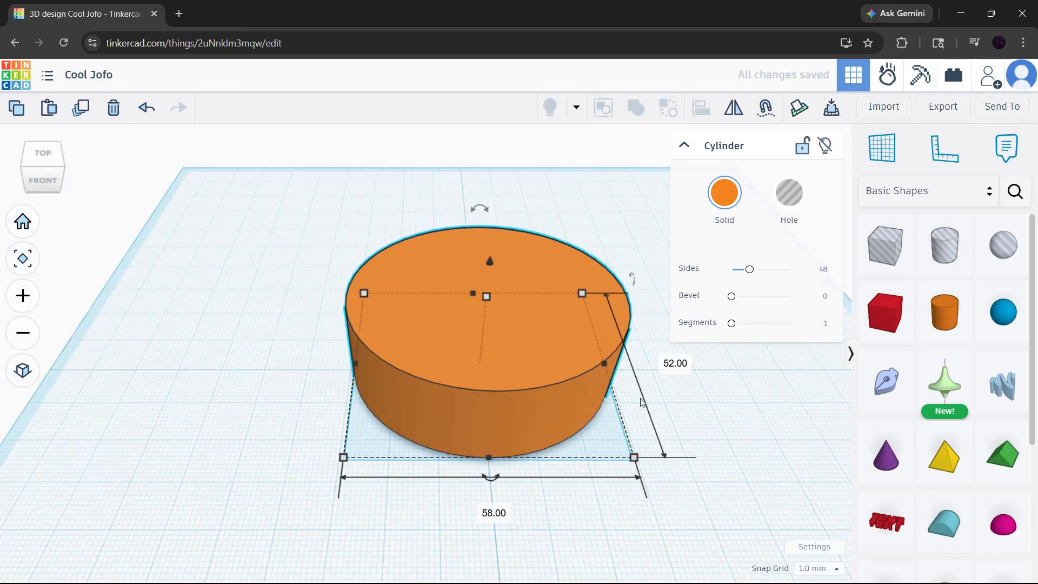
{"action": "scroll", "coordinate": [643, 403], "scroll_direction": "down", "scroll_amount": 3}
- Add a wedge from the basic shapes to the workplane beside the cylinder
{"action": "middle_click_drag", "start_coordinate": [744, 403], "coordinate": [619, 405]}
{"action": "scroll", "coordinate": [980, 477], "scroll_direction": "down", "scroll_amount": 5}
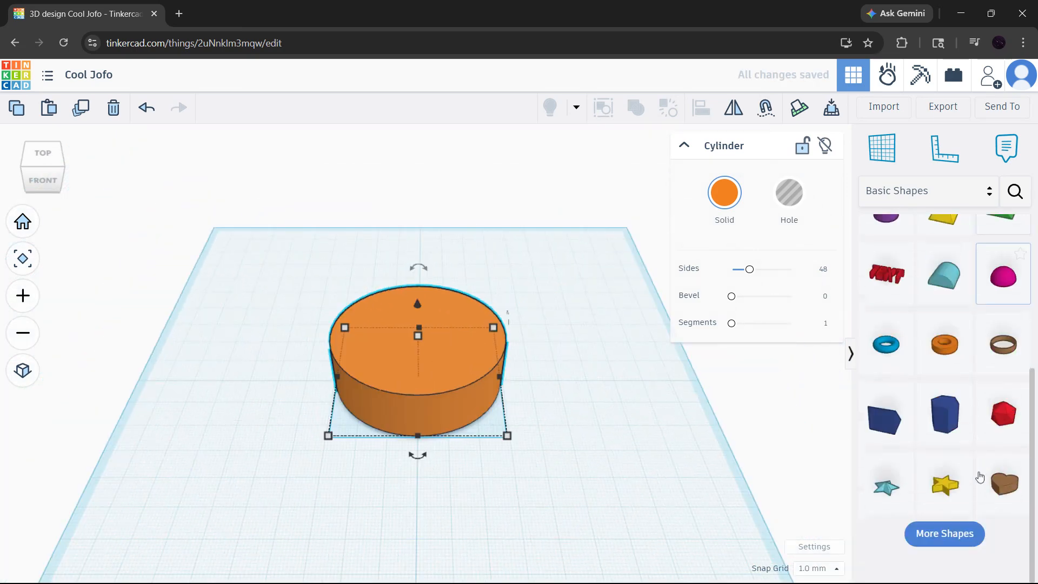
{"action": "scroll", "coordinate": [979, 478], "scroll_direction": "up", "scroll_amount": 1}
{"action": "left_click_drag", "start_coordinate": [822, 453], "coordinate": [550, 408]}
{"action": "scroll", "coordinate": [550, 410], "scroll_direction": "up", "scroll_amount": 2}
{"action": "scroll", "coordinate": [550, 410], "scroll_direction": "up", "scroll_amount": 2}
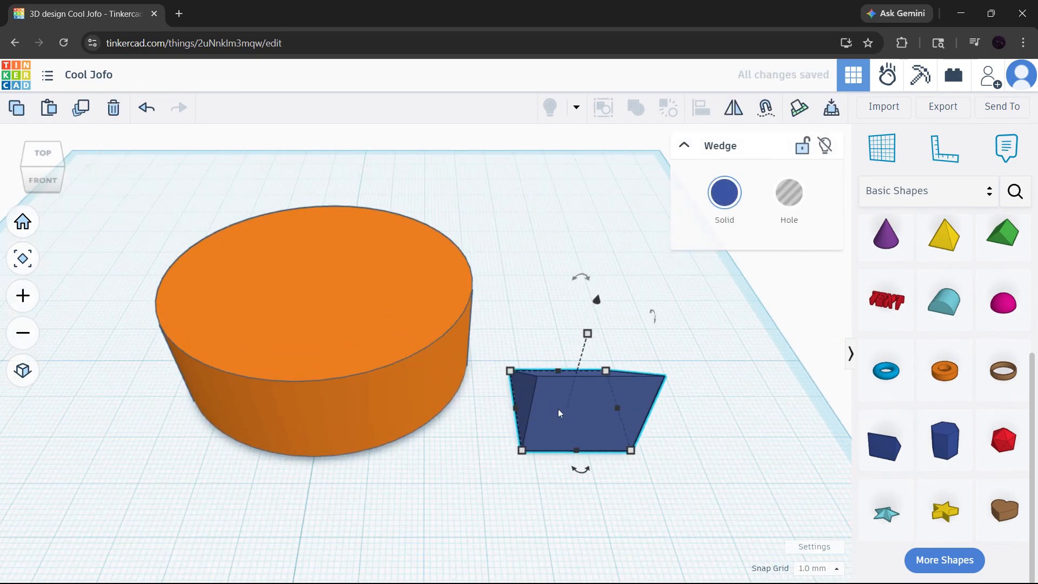
- Try tilting the wedge 67.5° and turning it -79° about another axis, and undo both rotations
{"action": "left_click_drag", "start_coordinate": [653, 318], "coordinate": [676, 424]}
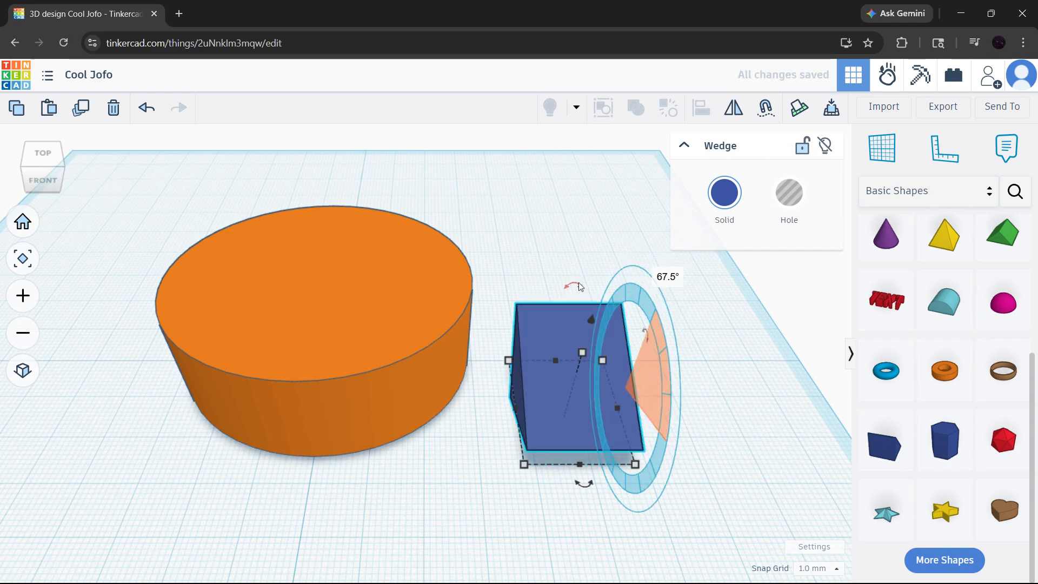
{"action": "left_click_drag", "start_coordinate": [580, 286], "coordinate": [711, 319]}
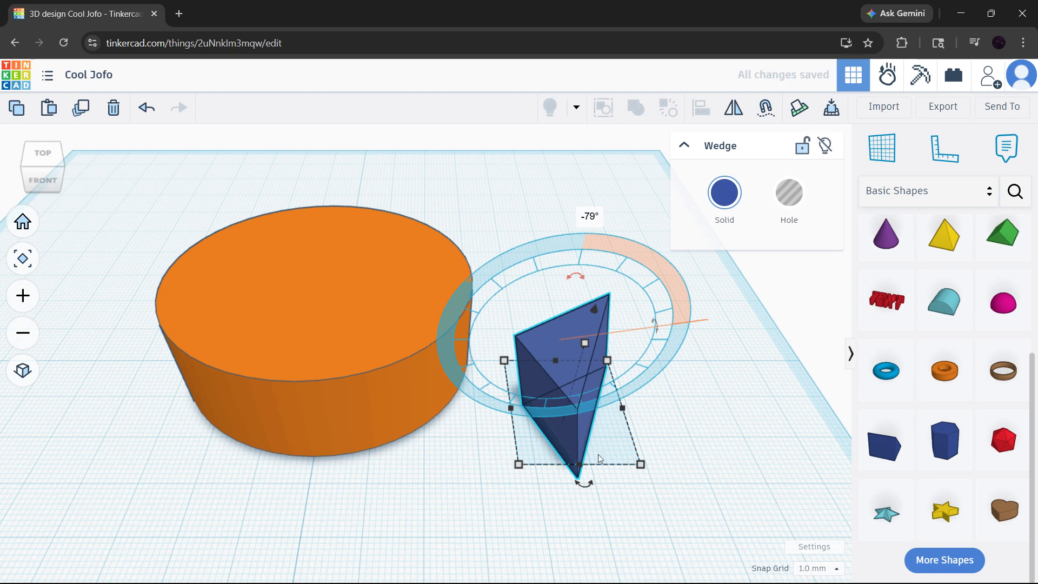
{"action": "key", "text": "ctrl+z"}
{"action": "key", "text": "ctrl+z"}
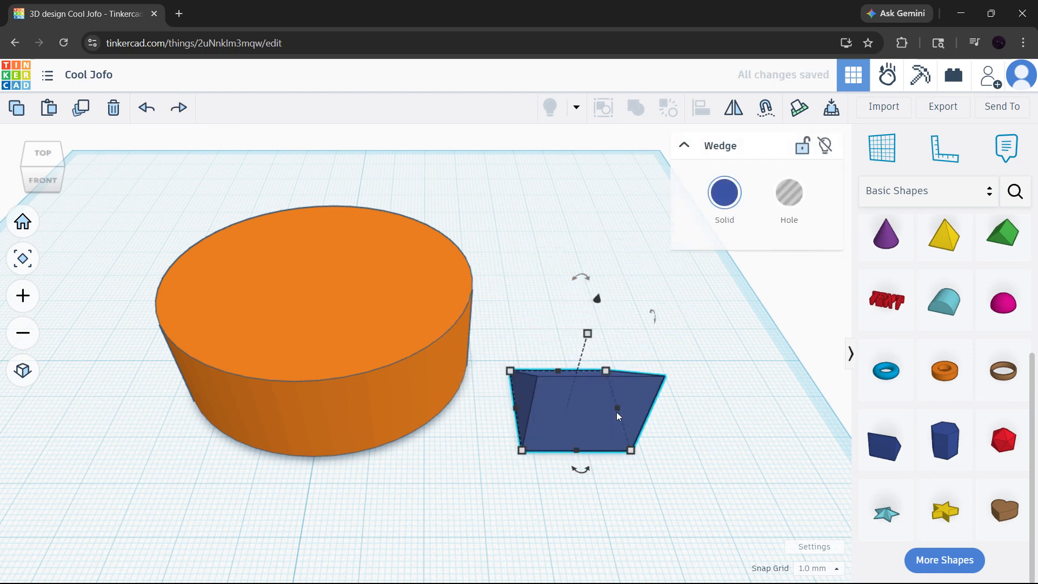
- Rotate the wedge upright with its point facing away from the cylinder, and push it partly into the cylinder's side as a tooth
{"action": "left_click_drag", "start_coordinate": [584, 474], "coordinate": [698, 412]}
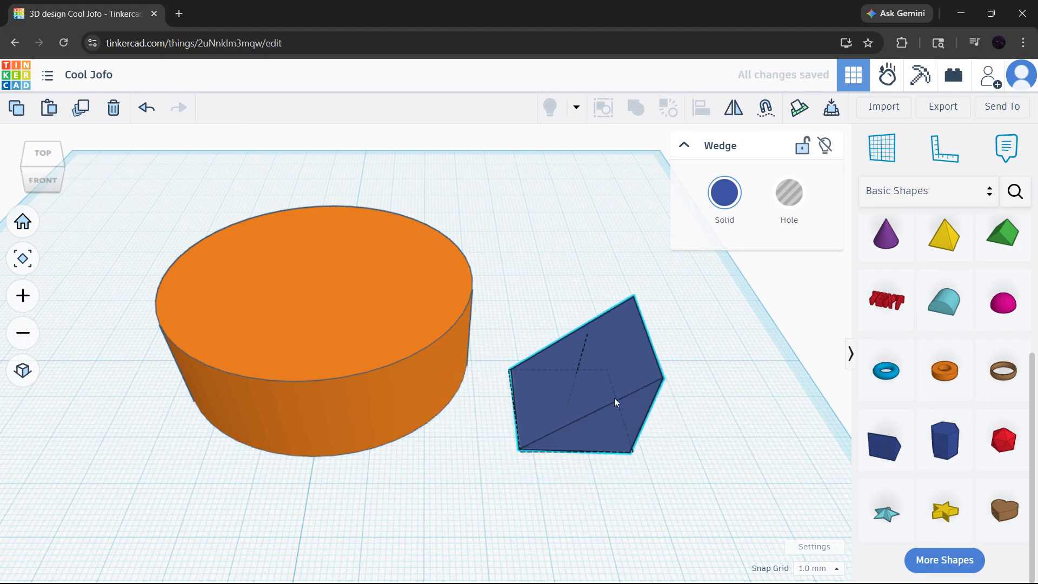
{"action": "left_click_drag", "start_coordinate": [614, 399], "coordinate": [565, 352]}
{"action": "mouse_move", "coordinate": [543, 427]}
{"action": "left_click_drag", "start_coordinate": [543, 427], "coordinate": [503, 49]}
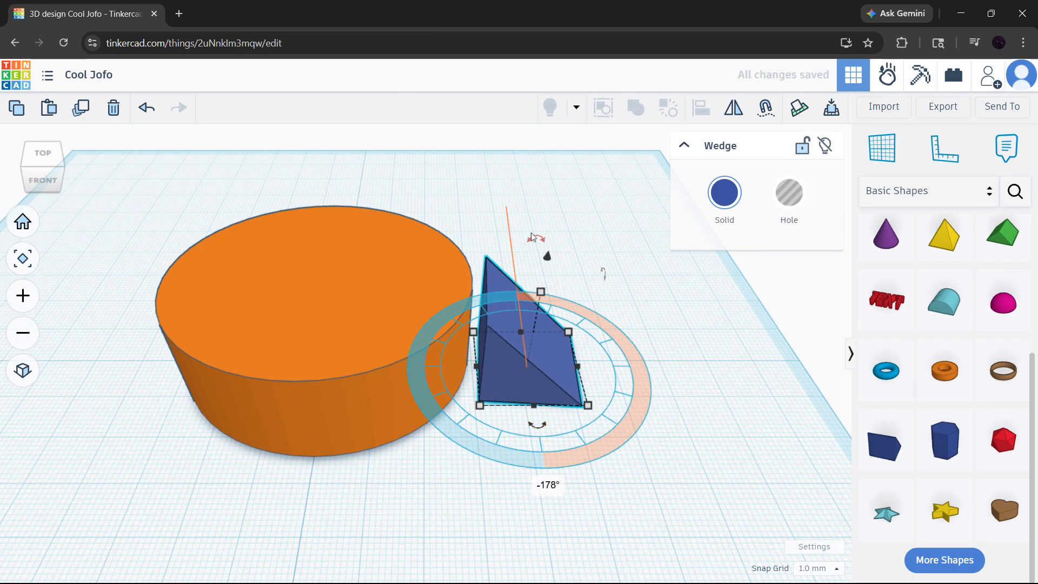
{"action": "mouse_move", "coordinate": [532, 237]}
{"action": "left_mouse_down"}
{"action": "mouse_move", "coordinate": [412, 277]}
{"action": "mouse_move", "coordinate": [565, 246]}
{"action": "mouse_move", "coordinate": [538, 246]}
{"action": "left_mouse_up"}
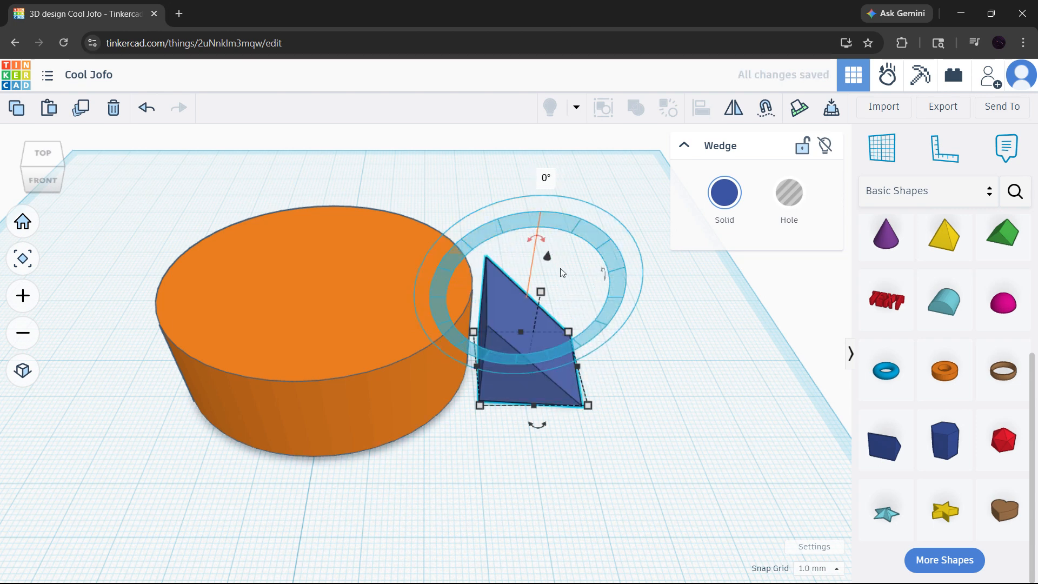
{"action": "left_click_drag", "start_coordinate": [606, 273], "coordinate": [605, 366]}
{"action": "left_click_drag", "start_coordinate": [516, 303], "coordinate": [478, 300]}
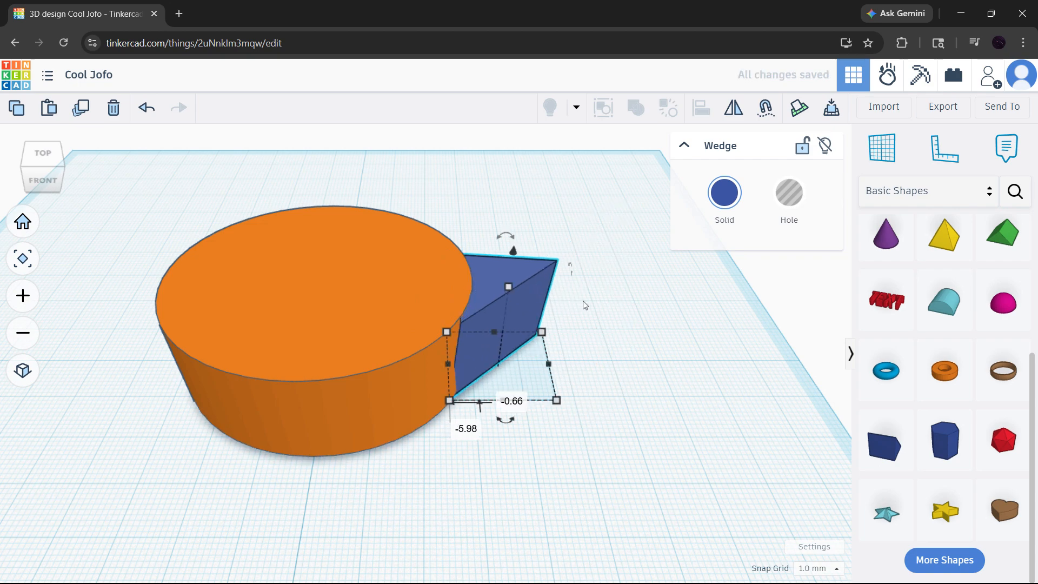
- Fine-tune the wedge's position against the cylinder's side, nudging it by about 0.35 and 1 mm, and clear the selection
{"action": "right_click_drag", "start_coordinate": [614, 296], "coordinate": [410, 243]}
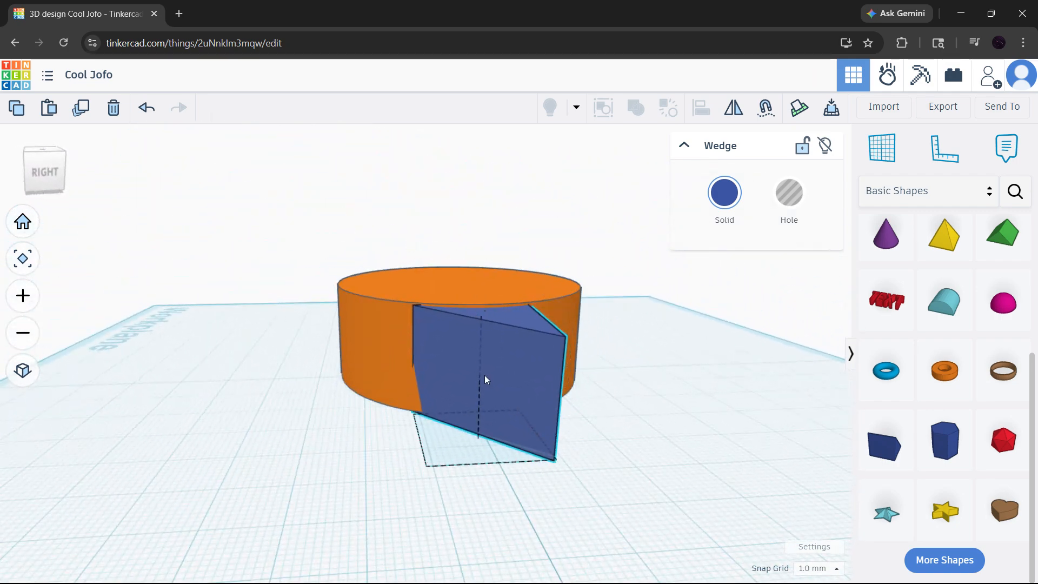
{"action": "left_click_drag", "start_coordinate": [485, 377], "coordinate": [510, 350]}
{"action": "left_click_drag", "start_coordinate": [544, 363], "coordinate": [492, 377]}
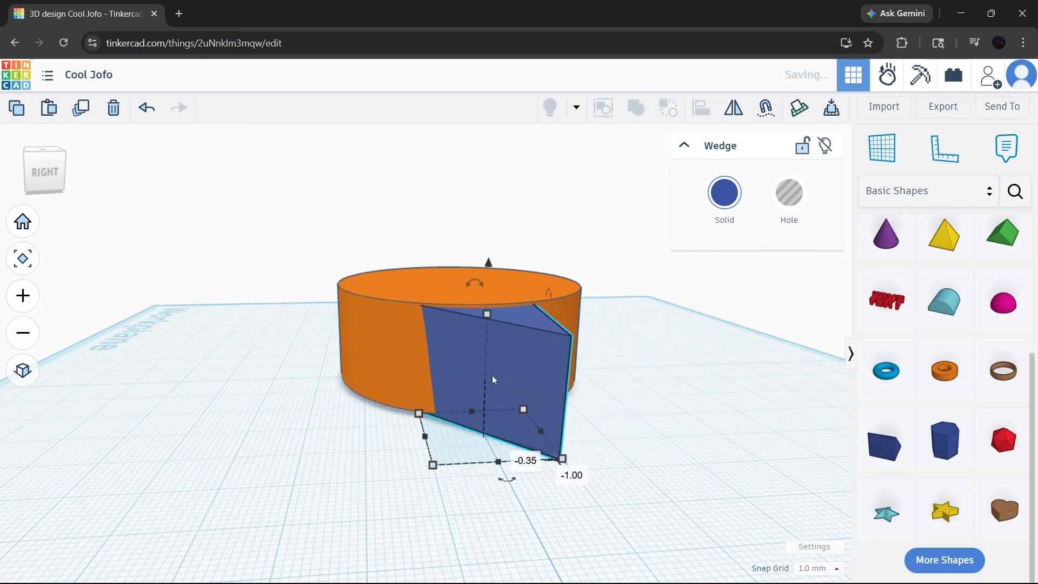
{"action": "left_click", "coordinate": [389, 357]}
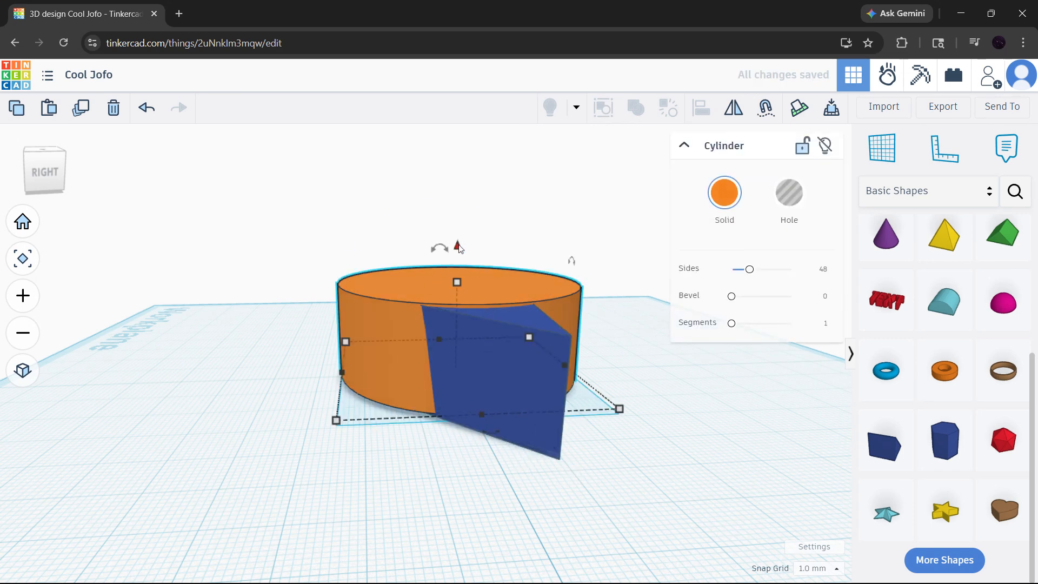
{"action": "left_click", "coordinate": [669, 307]}
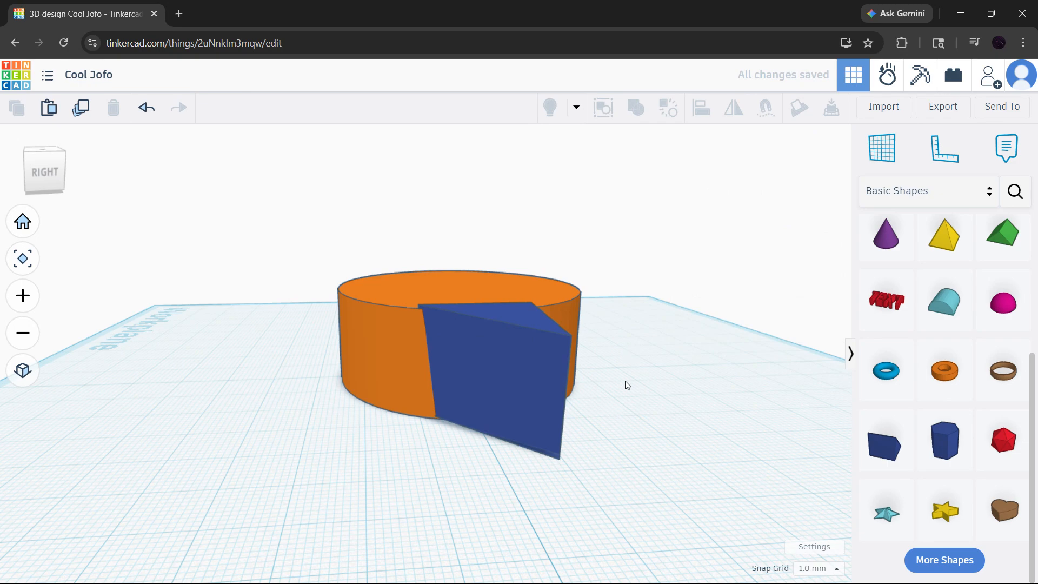
- Duplicate the wedge tooth, turn the copy by -45°, and seat it against the cylinder's rim next to the first tooth
{"action": "right_click_drag", "start_coordinate": [625, 380], "coordinate": [537, 286]}
{"action": "left_click", "coordinate": [537, 287]}
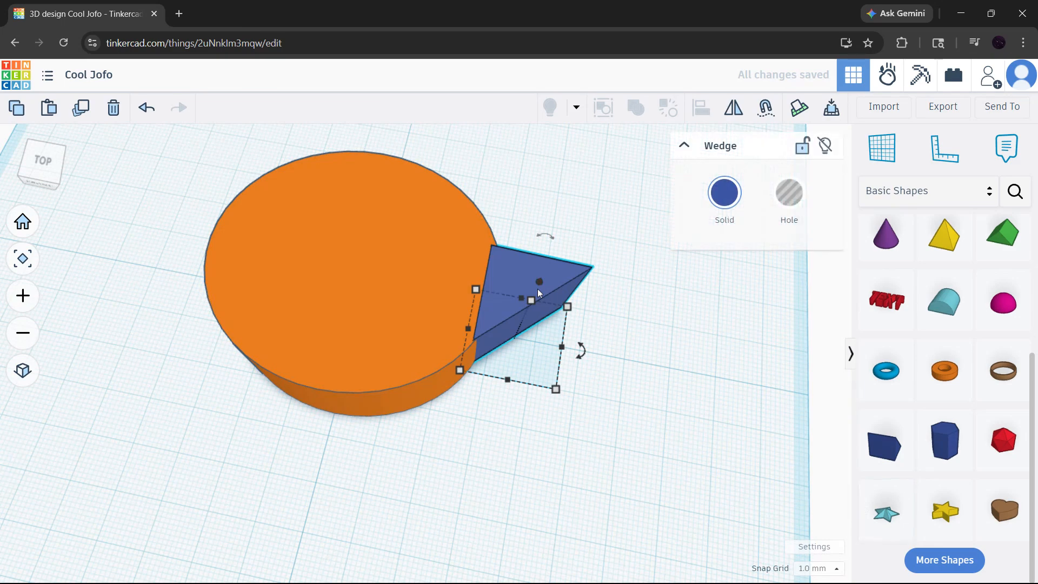
{"action": "key", "text": "ctrl+d"}
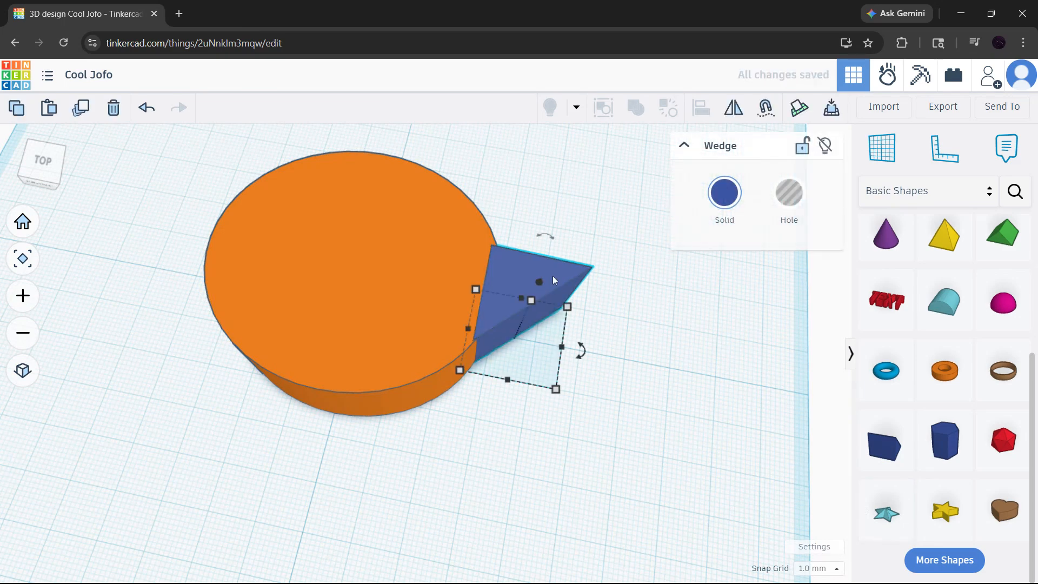
{"action": "left_click_drag", "start_coordinate": [552, 278], "coordinate": [505, 384]}
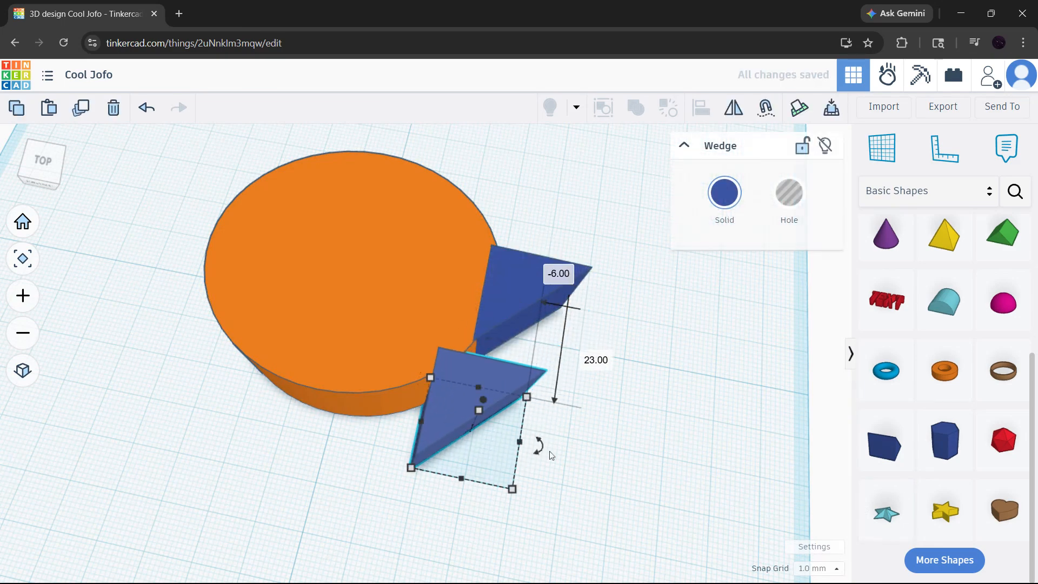
{"action": "left_click_drag", "start_coordinate": [544, 452], "coordinate": [518, 498]}
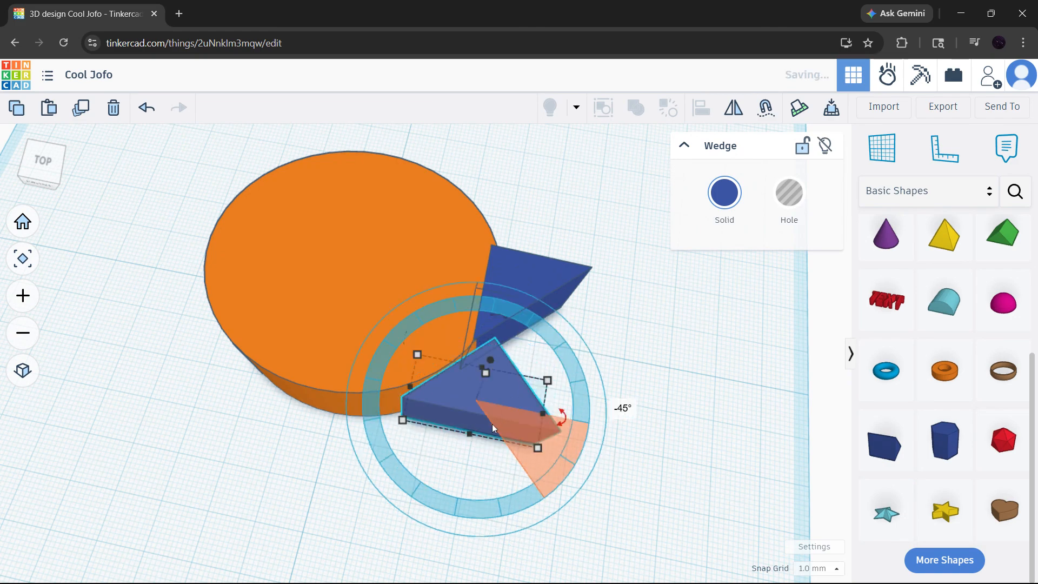
{"action": "left_click_drag", "start_coordinate": [492, 424], "coordinate": [461, 422]}
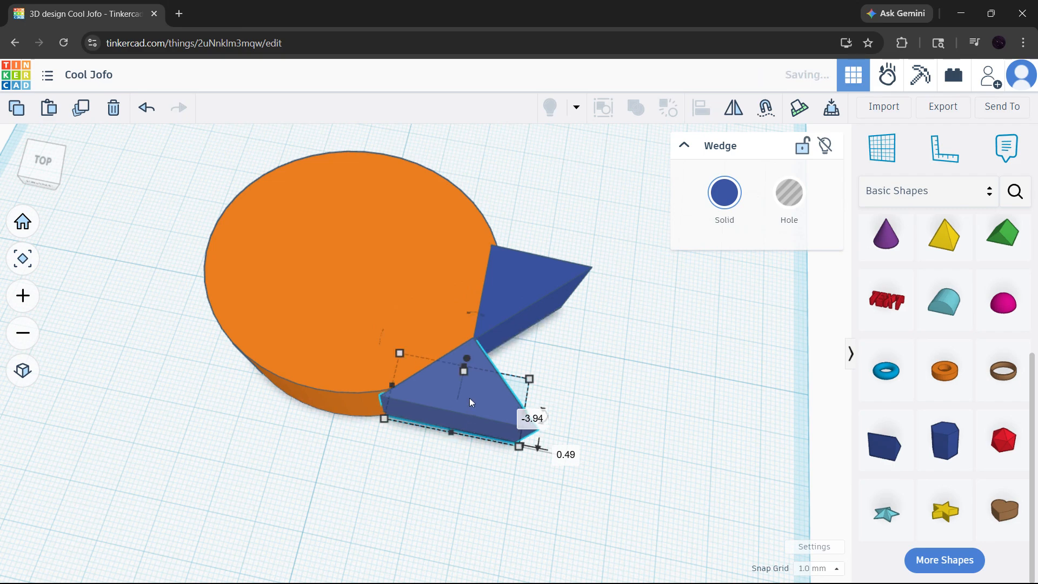
- Repeat the moved and rotated duplicate until eight wedge teeth surround the cylinder
{"action": "right_click_drag", "start_coordinate": [465, 370], "coordinate": [520, 279]}
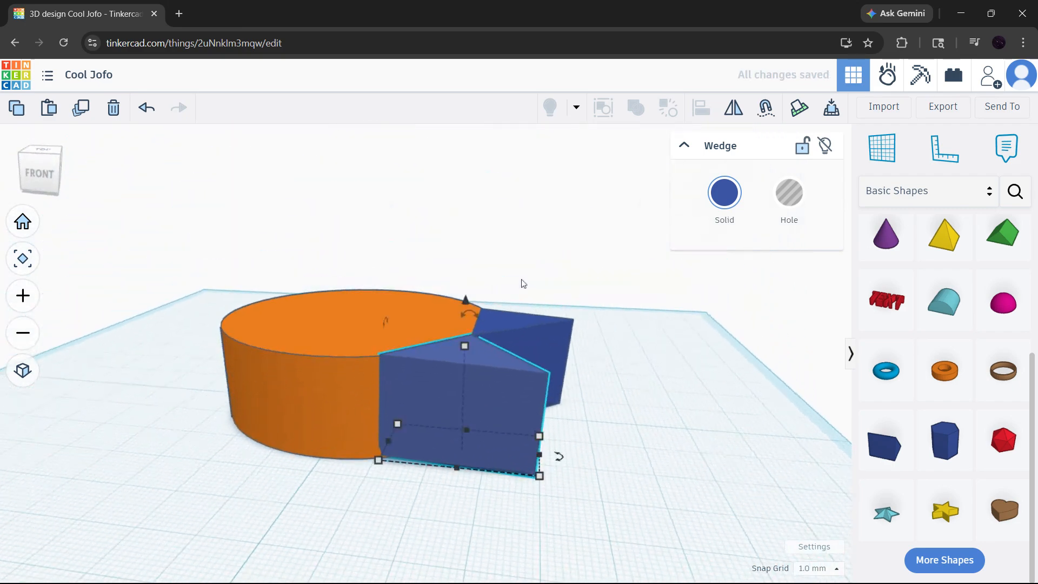
{"action": "key", "text": "ctrl+d"}
{"action": "key", "text": "ctrl+d"}
{"action": "key", "text": "ctrl+d"}
{"action": "key", "text": "ctrl+d"}
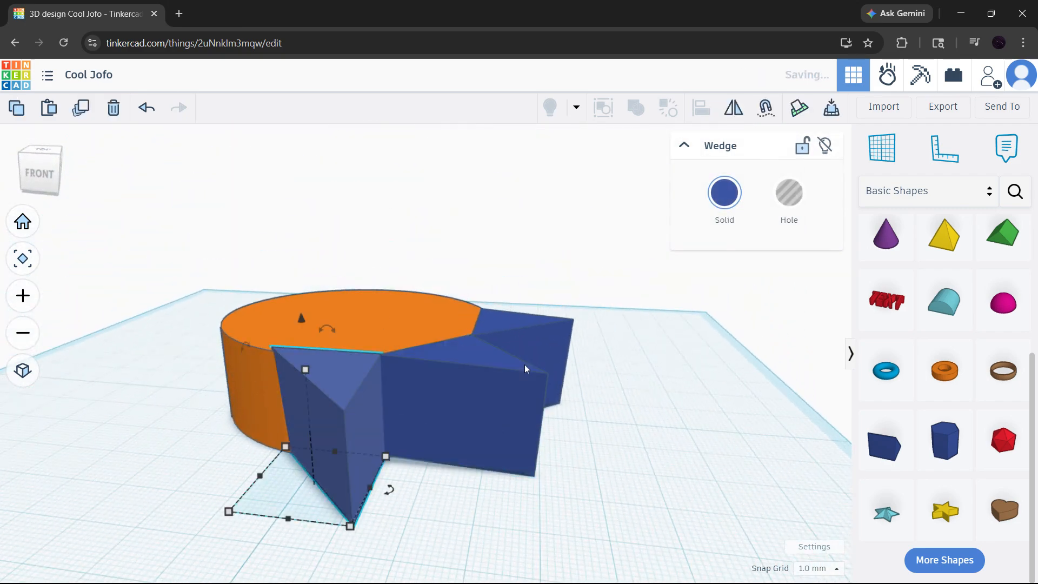
{"action": "key", "text": "ctrl+d"}
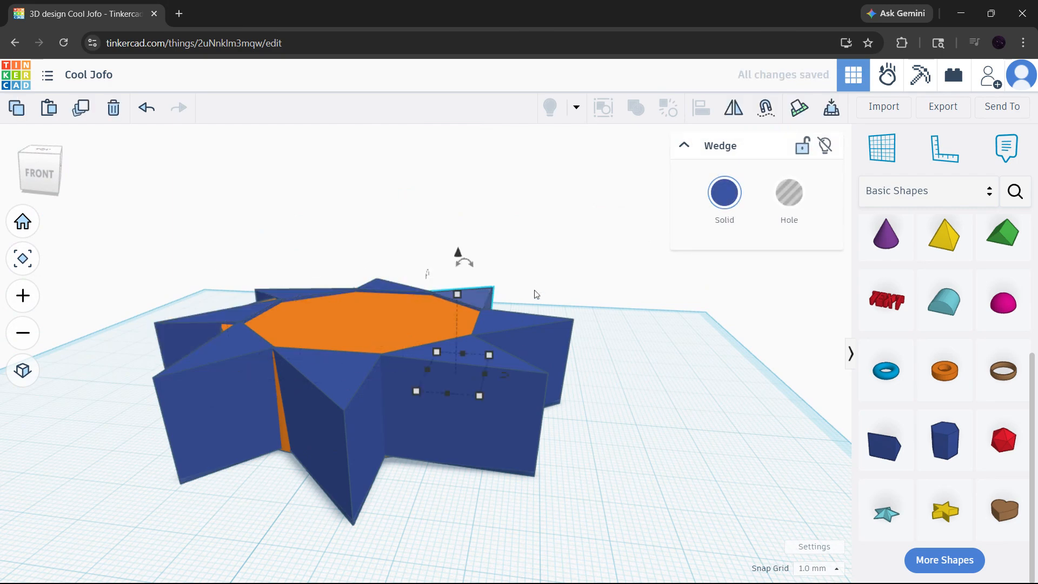
{"action": "right_click_drag", "start_coordinate": [508, 286], "coordinate": [567, 352]}
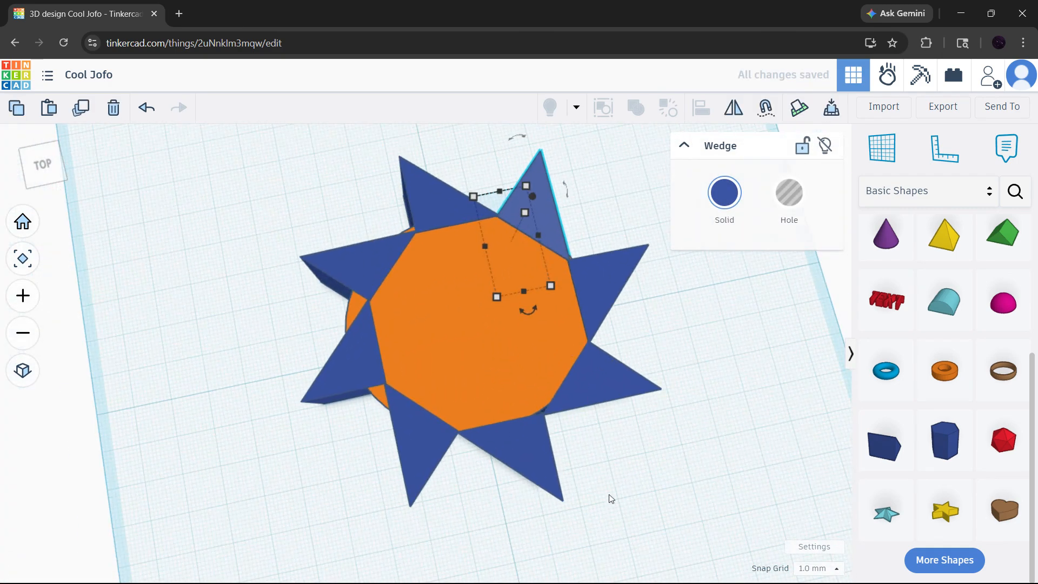